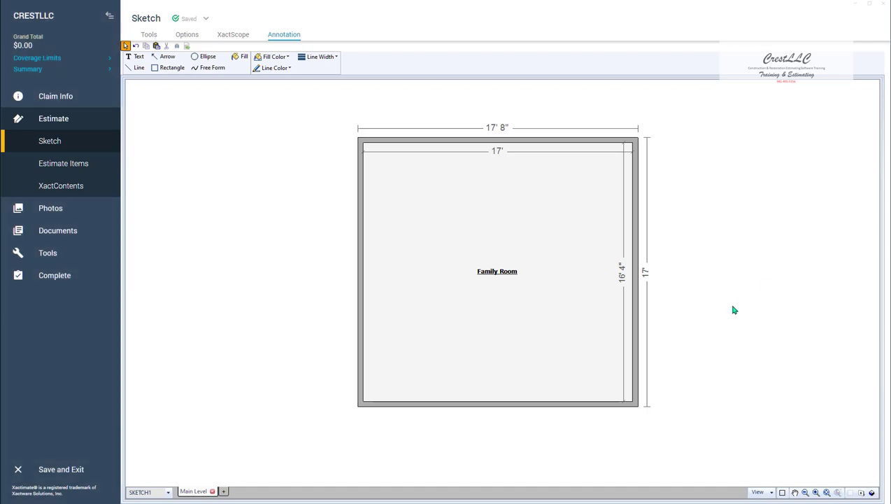
Break out the middle section of the Family Room's left wall and pull it inward about 4' 10" to form a new room
key("ctrl+3")
mouse_move(748, 330)
left_mouse_down()
mouse_move(744, 168)
mouse_move(742, 244)
left_mouse_up()
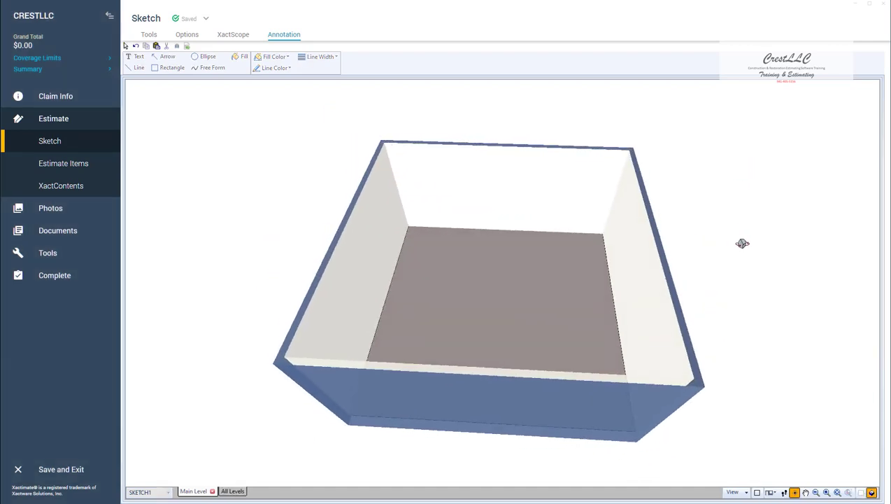
key("ctrl+2")
left_click(551, 270)
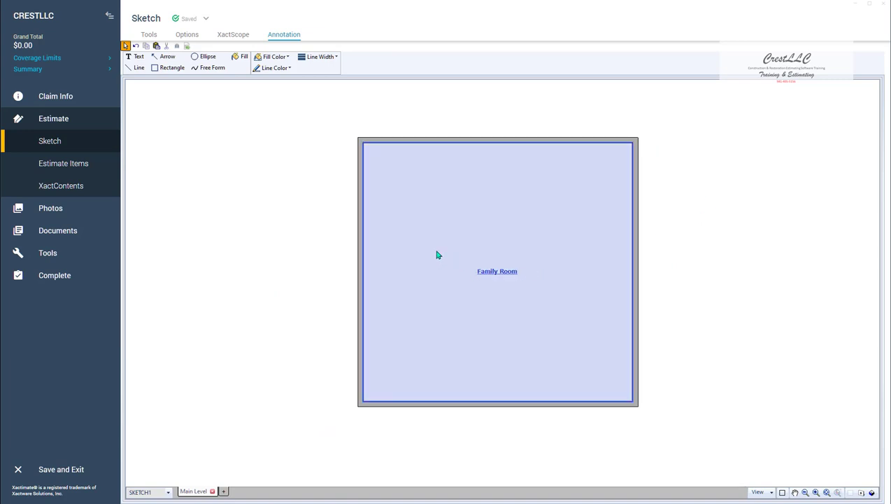
key("Escape")
left_click_drag(361, 233, 358, 316)
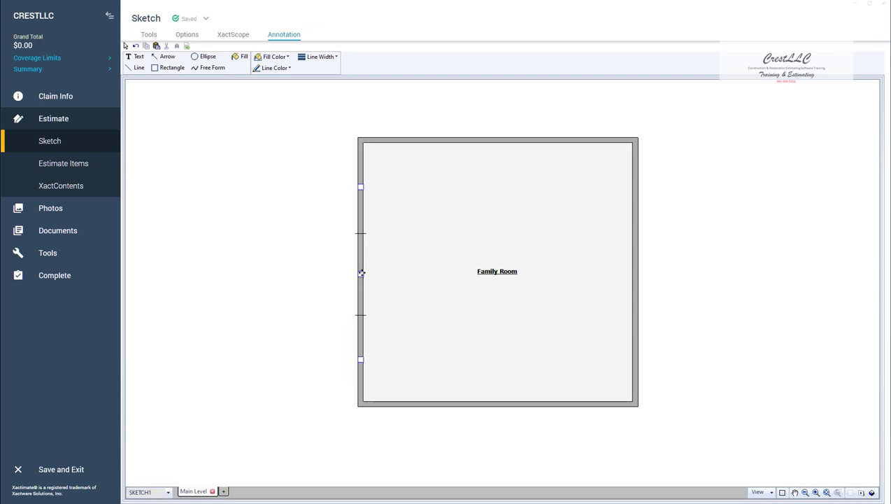
left_click_drag(360, 274, 437, 274)
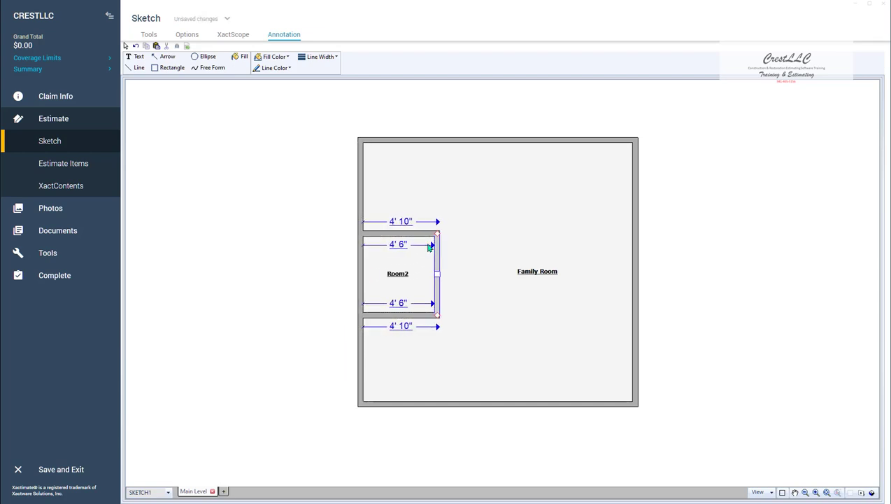
Set the small new room's outside width and outside length to 5' each
double_click(410, 222)
type("5")
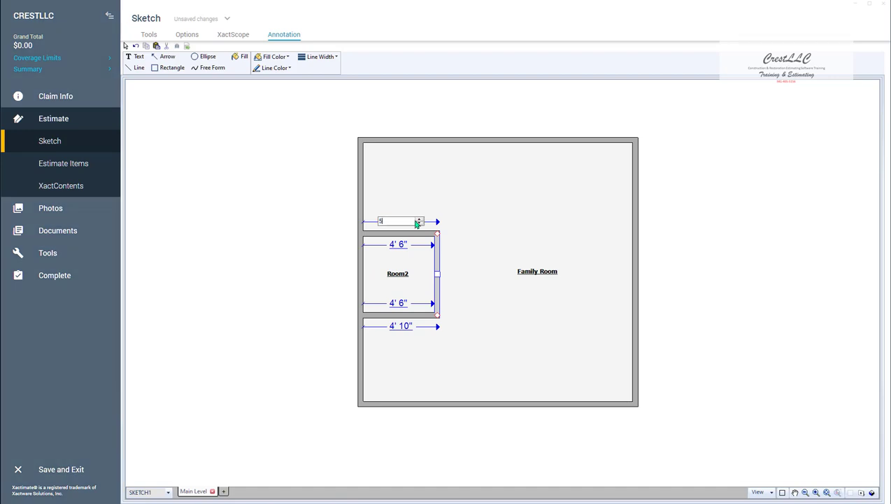
left_click(406, 290)
left_click(400, 315)
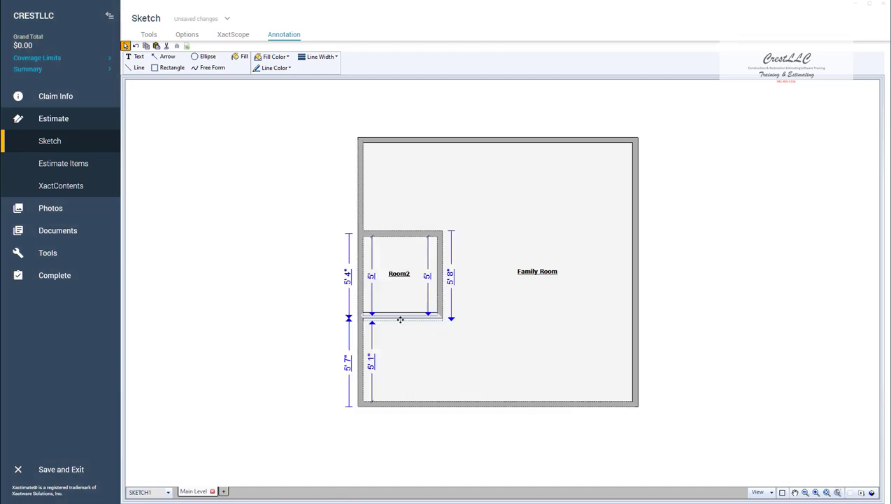
double_click(450, 279)
type("5")
left_click(514, 338)
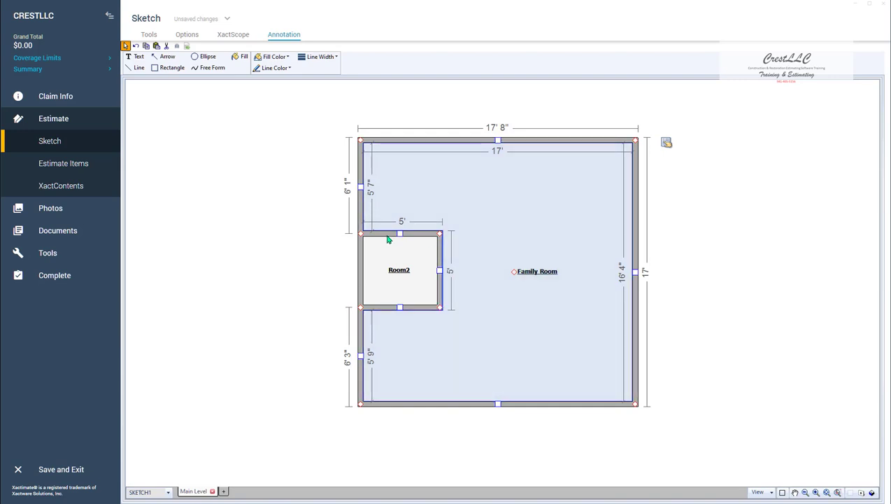
Name the small room inside the Family Room "Closet" in its room properties
double_click(409, 288)
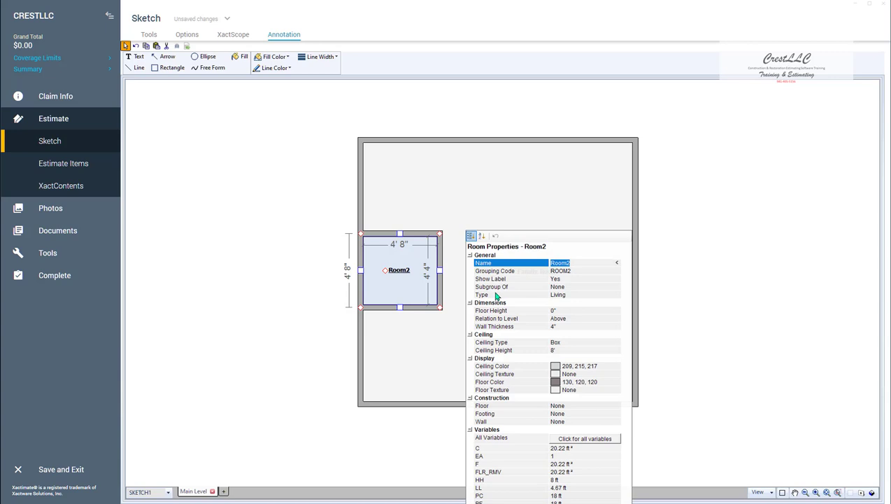
type("Close")
left_click(438, 348)
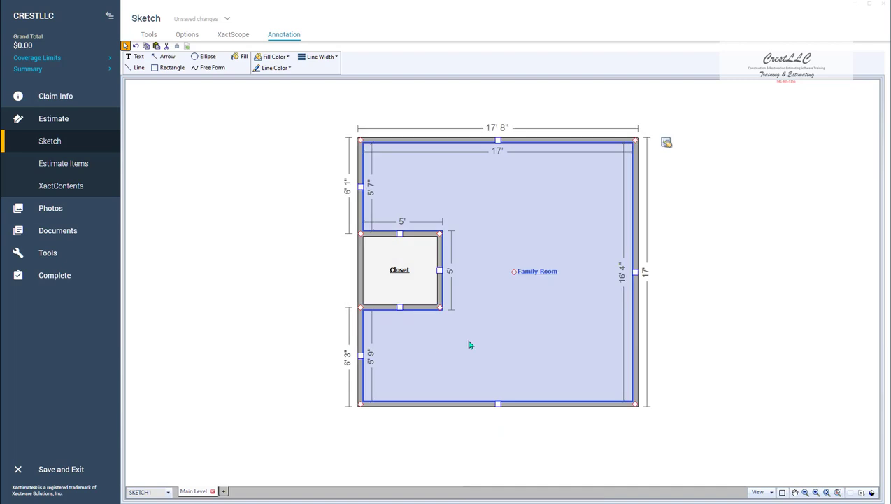
Set the Family Room's ceiling height to 12' and check the result in the 3D view
double_click(508, 312)
left_click(753, 258)
type("12")
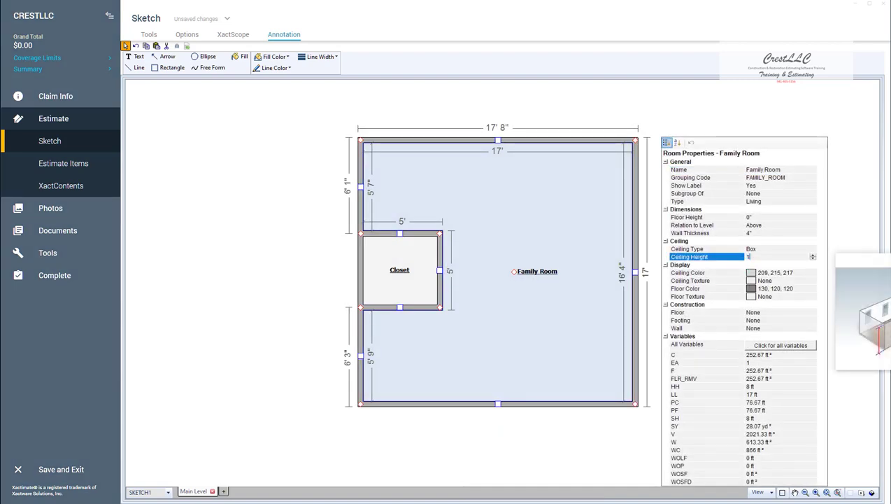
key("Return")
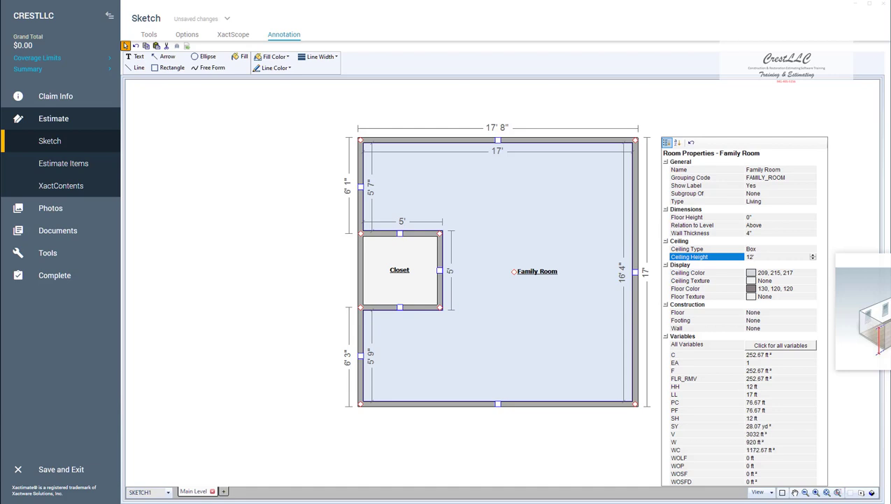
left_click(461, 338)
key("ctrl+3")
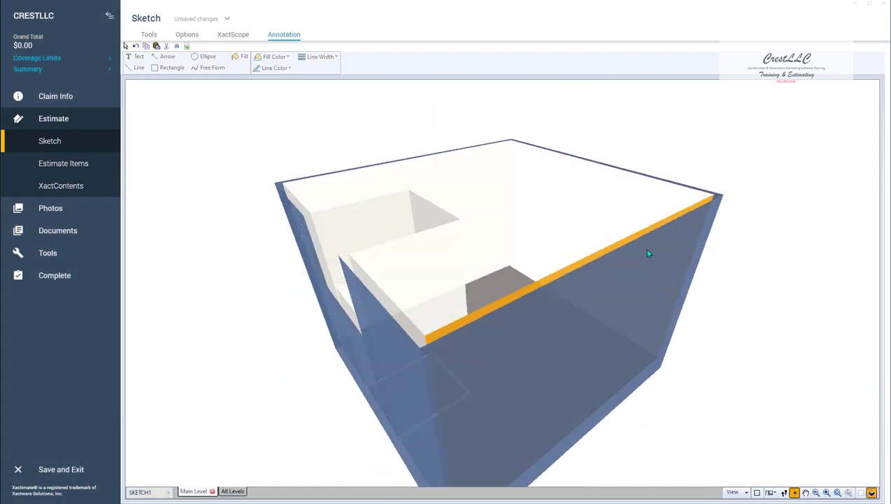
left_click_drag(481, 309, 621, 364)
key("Escape")
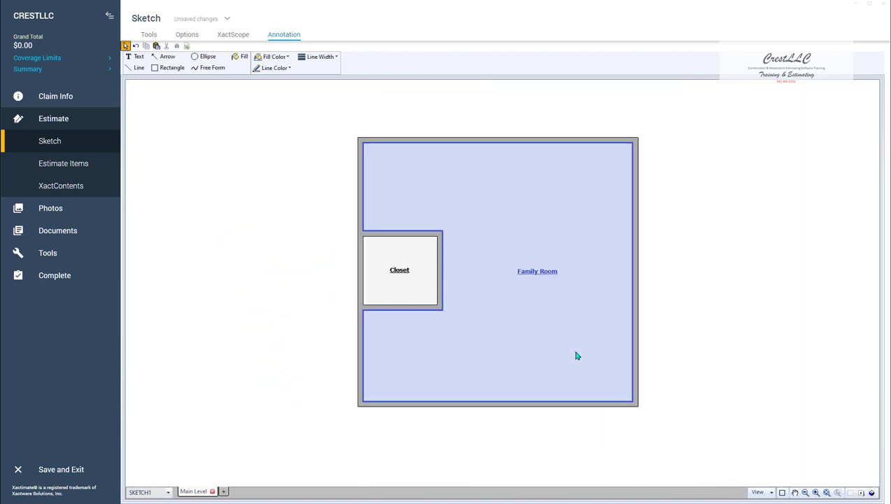
Copy the Closet and place the duplicate in the empty area to the left of the Family Room
left_click(395, 273)
key("ctrl+c")
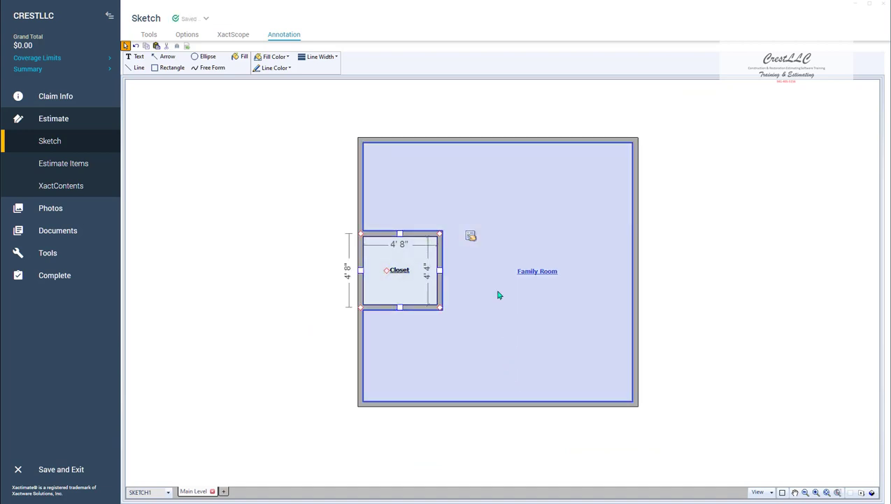
key("ctrl+v")
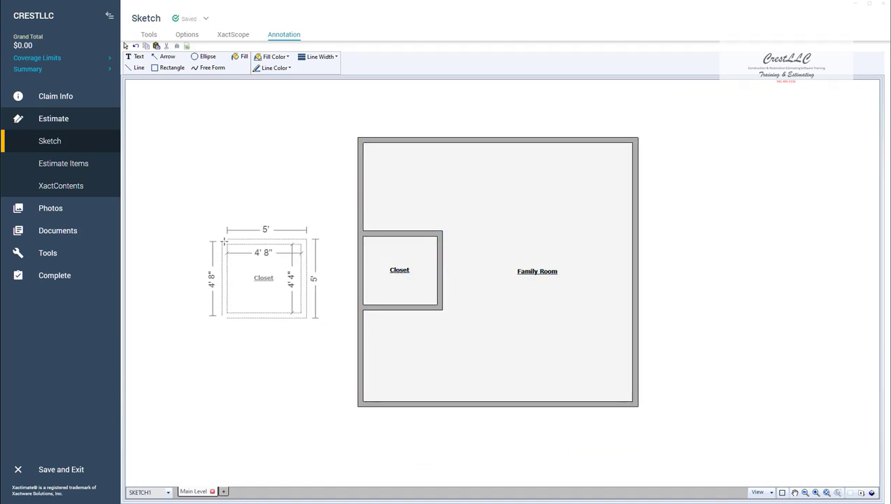
left_click(224, 242)
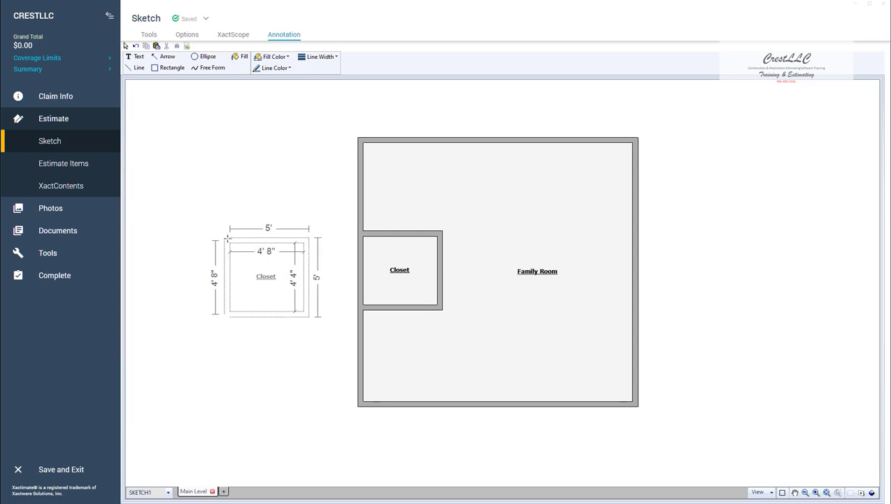
Rename the copied closet as "Area above CL"
double_click(267, 277)
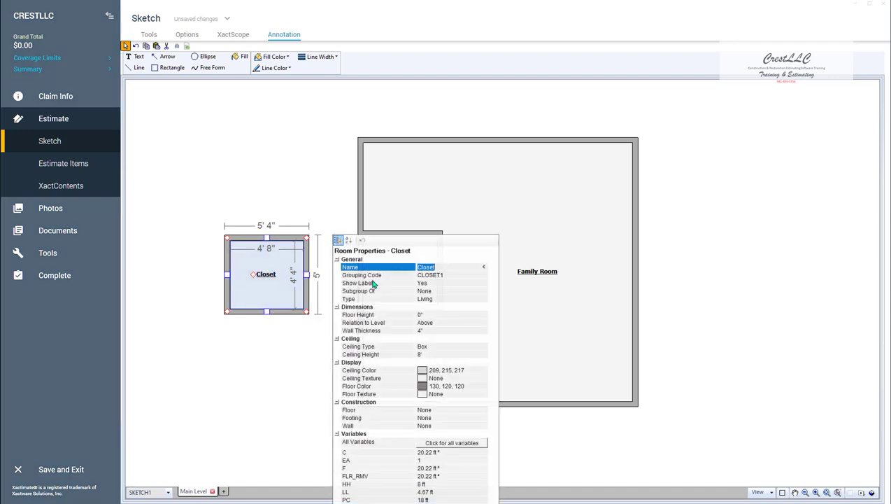
type("Area above CL")
key("Return")
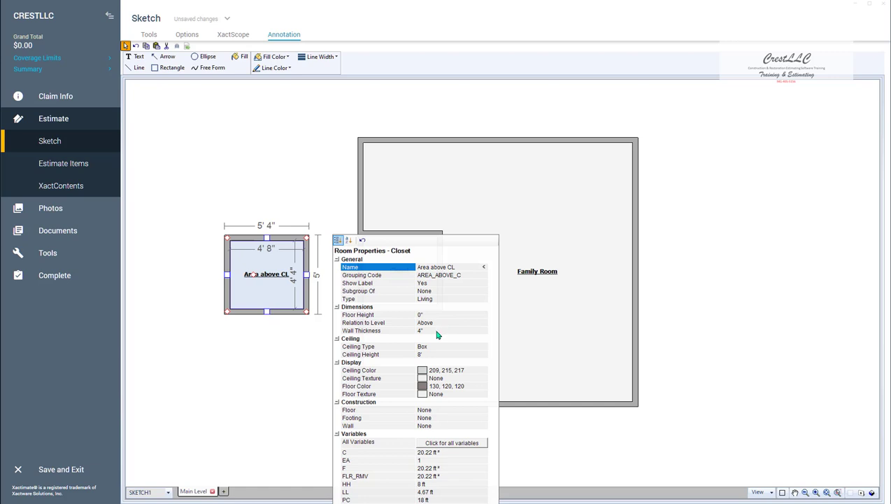
Give the Area above CL room a floor height of 8' 4" and a ceiling height of 3' 8", and inspect it in 3D
left_click(423, 315)
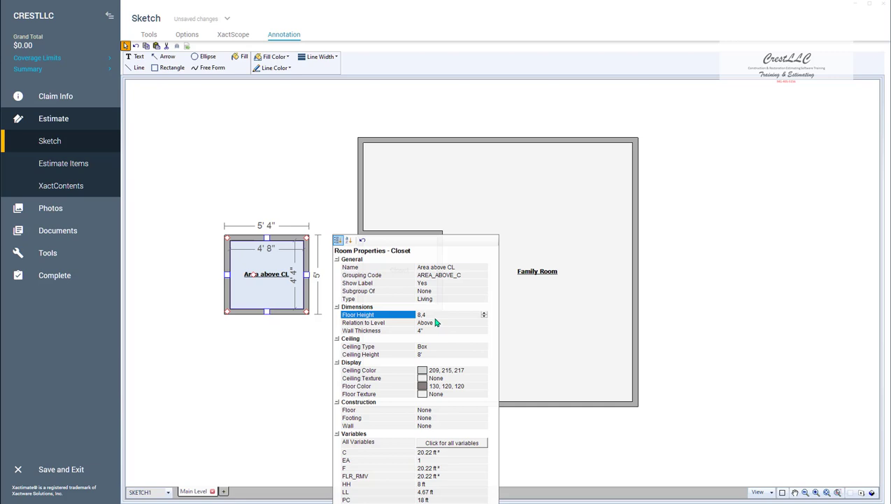
left_click(422, 356)
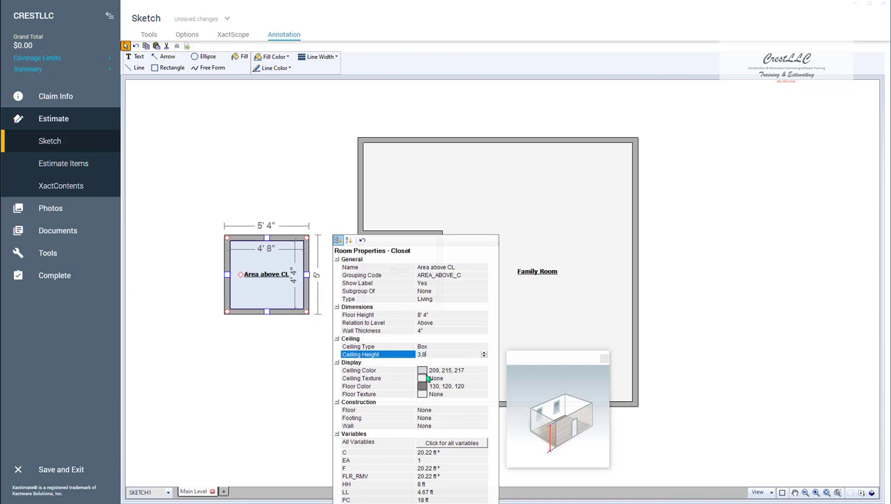
left_click(292, 362)
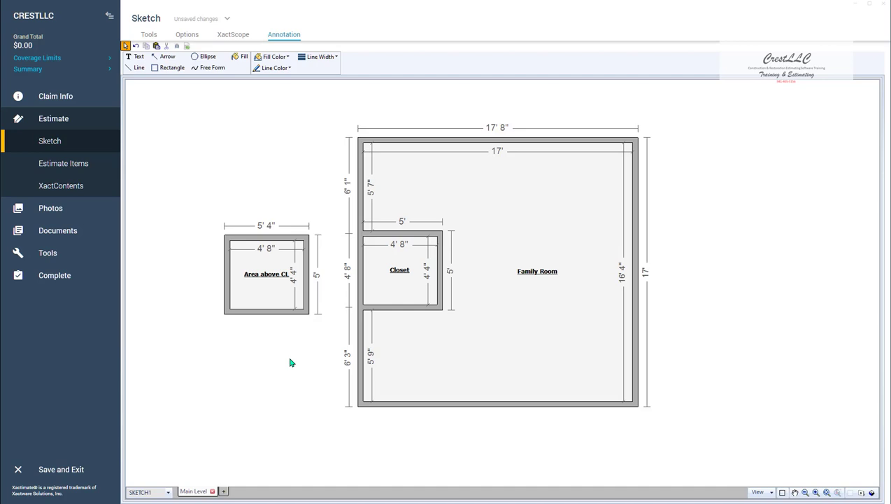
key("F3")
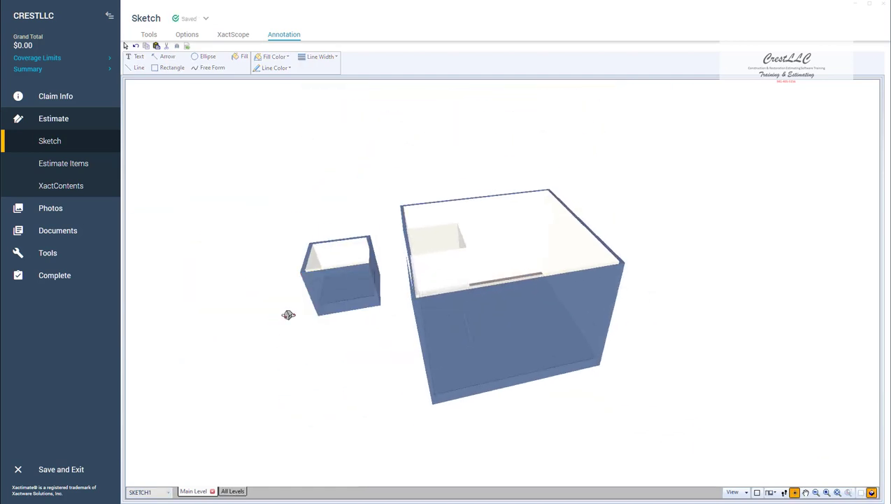
mouse_move(365, 319)
left_mouse_down()
mouse_move(253, 362)
mouse_move(281, 374)
mouse_move(338, 263)
mouse_move(307, 290)
mouse_move(275, 261)
mouse_move(261, 306)
left_mouse_up()
key("Escape")
Delete the top, right and bottom walls of Area above CL, keeping its left wall, and inspect the result in 3D
left_click(265, 252)
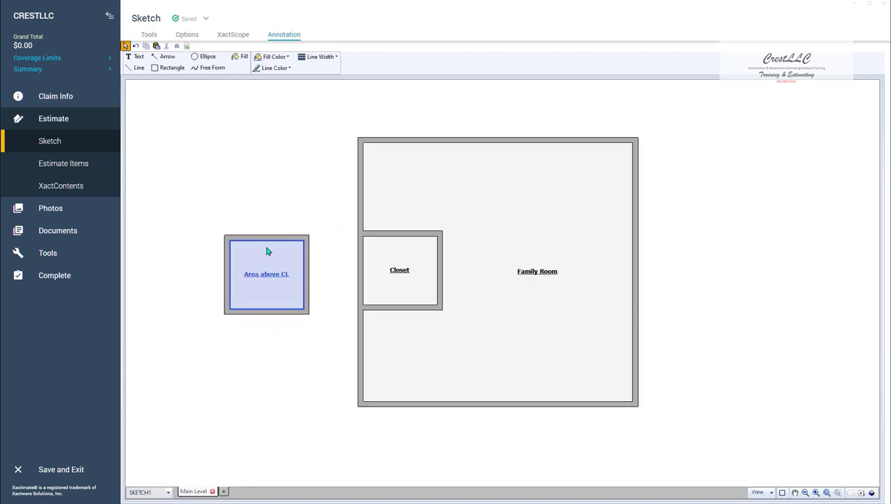
left_click(269, 239)
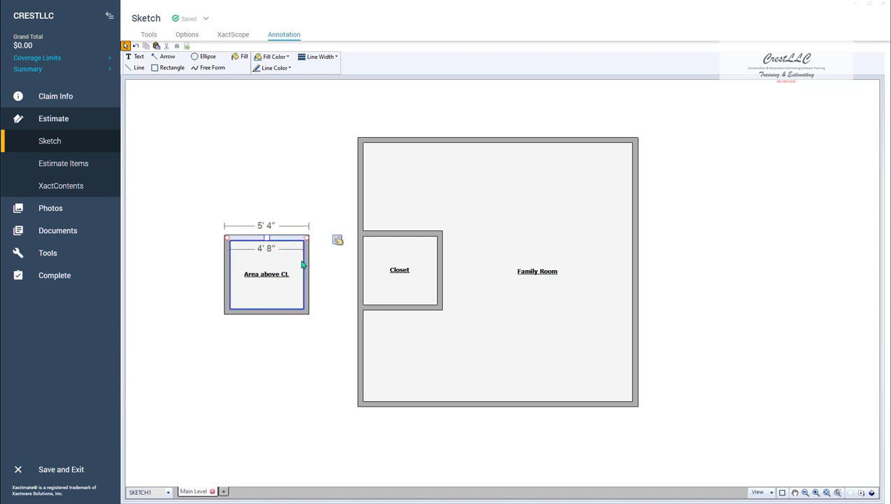
left_click(306, 284)
left_click(285, 315)
left_click(306, 286)
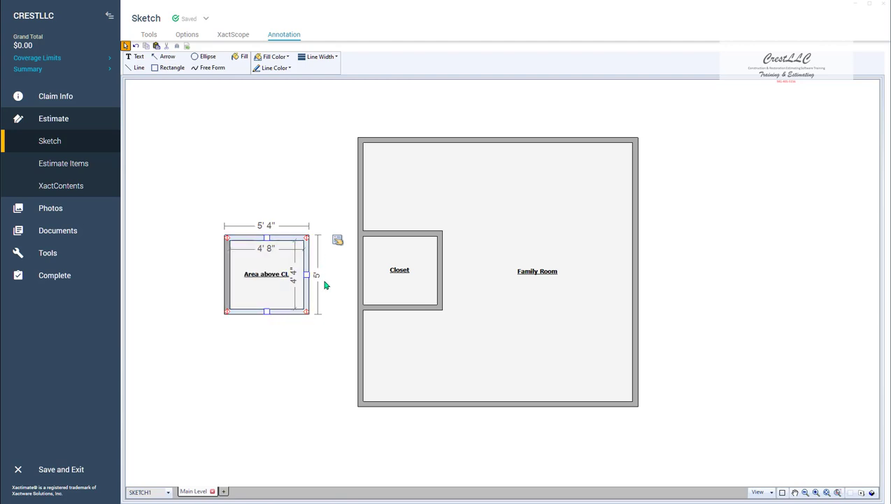
key("Delete")
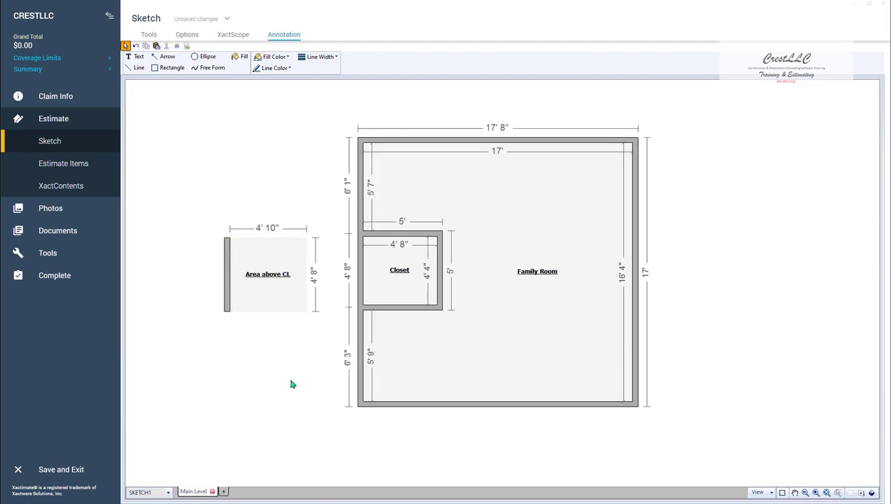
key("F9")
left_click_drag(285, 396, 285, 279)
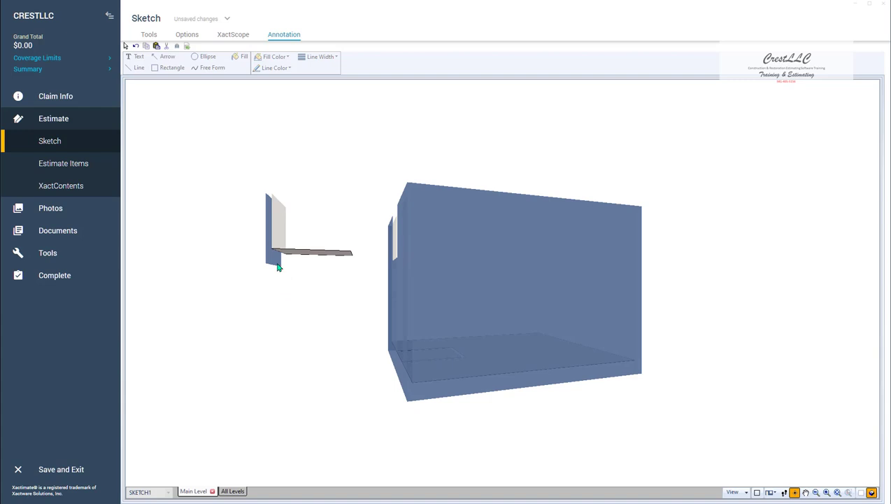
key("Escape")
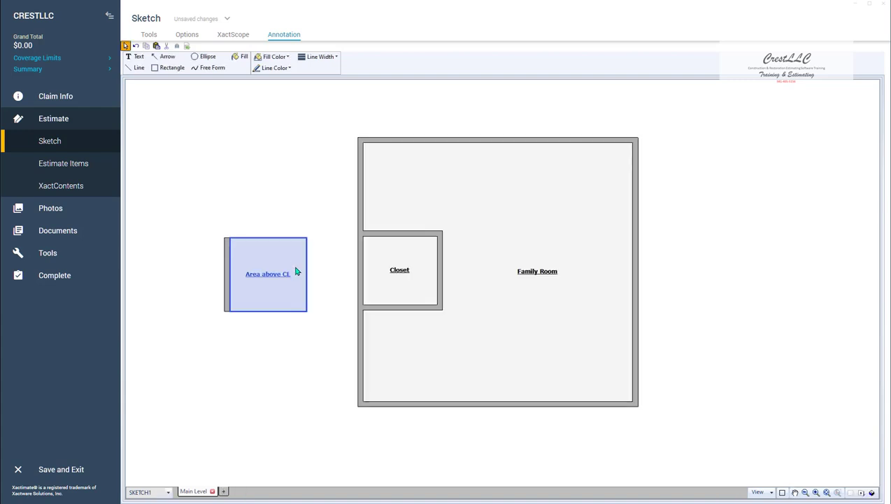
Turn off Extend Exterior Surfaces for the remaining wall of Area above CL and review the model in 3D
left_click(226, 290)
left_click(258, 242)
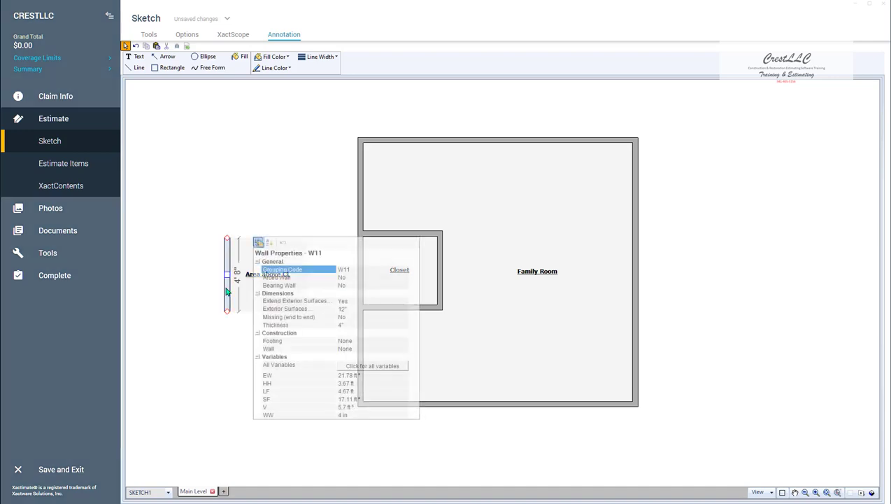
left_click(320, 302)
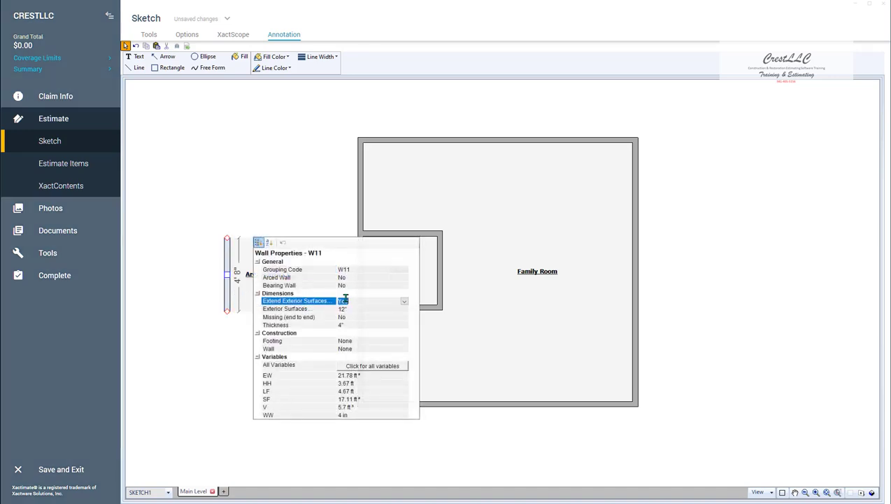
double_click(345, 299)
left_click(175, 369)
left_click_drag(195, 365, 345, 358)
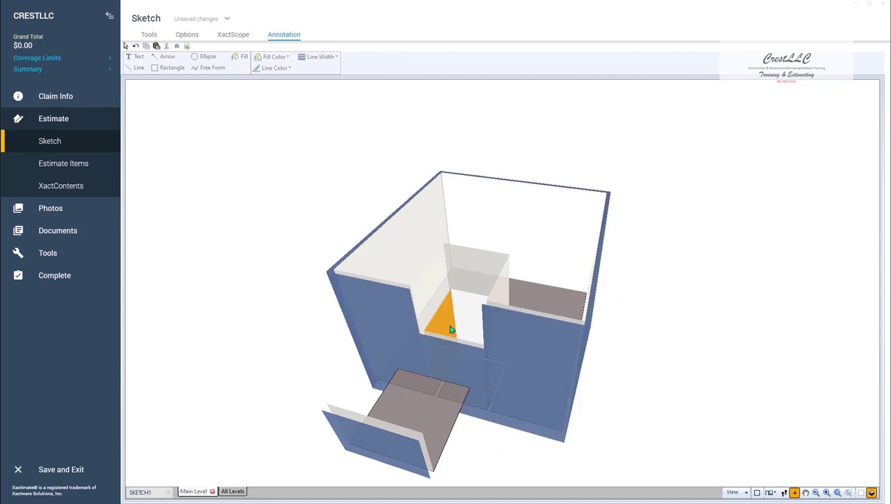
left_click_drag(462, 297, 420, 280)
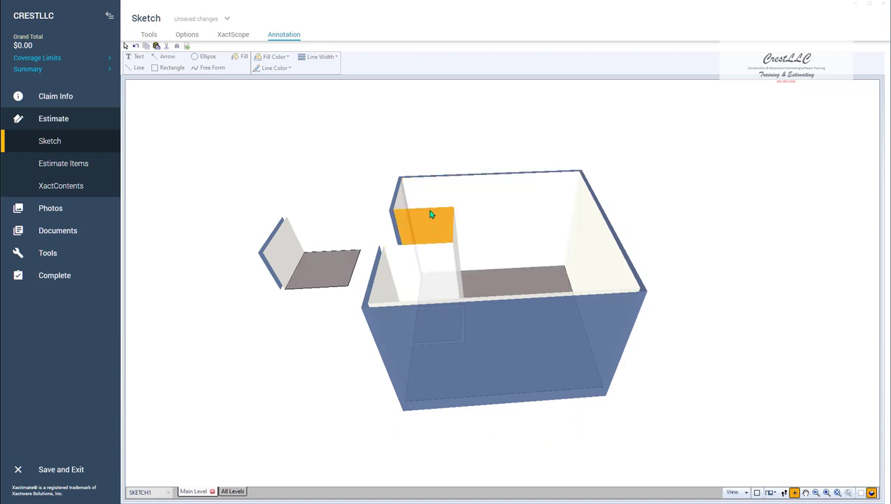
key("Escape")
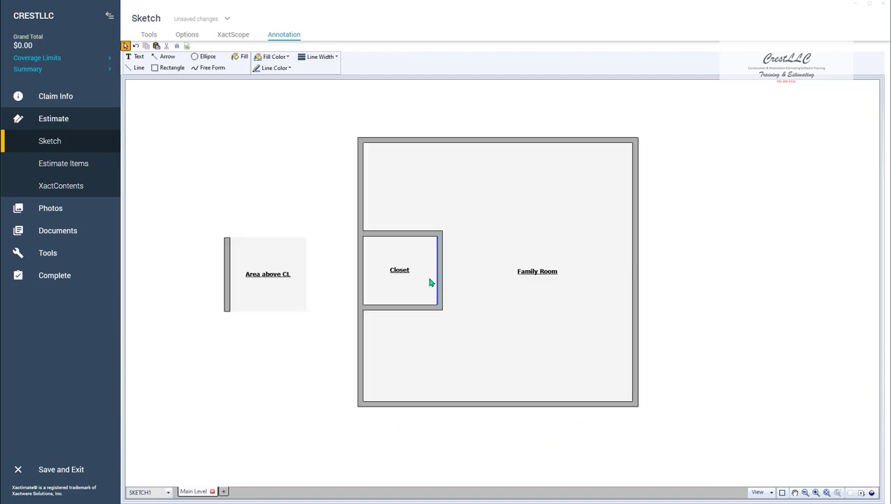
Set the closet's top, right and bottom walls together as missing end to end
left_click(396, 240)
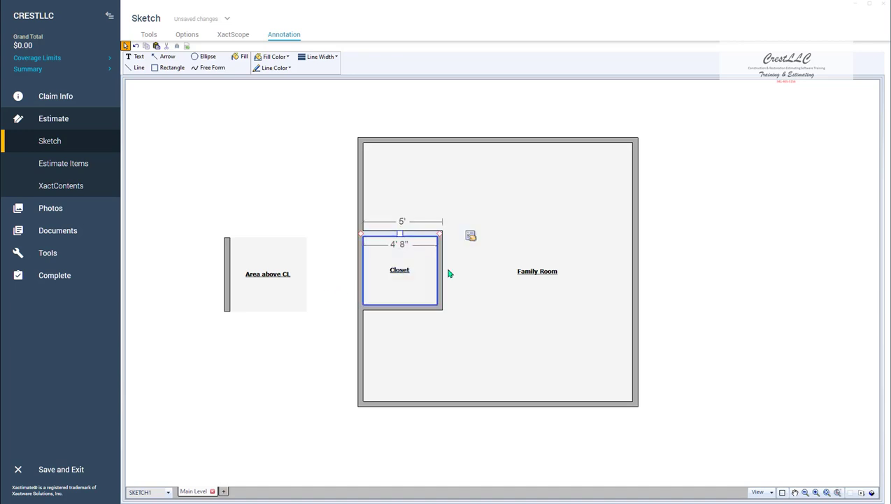
left_click(442, 287, "ctrl")
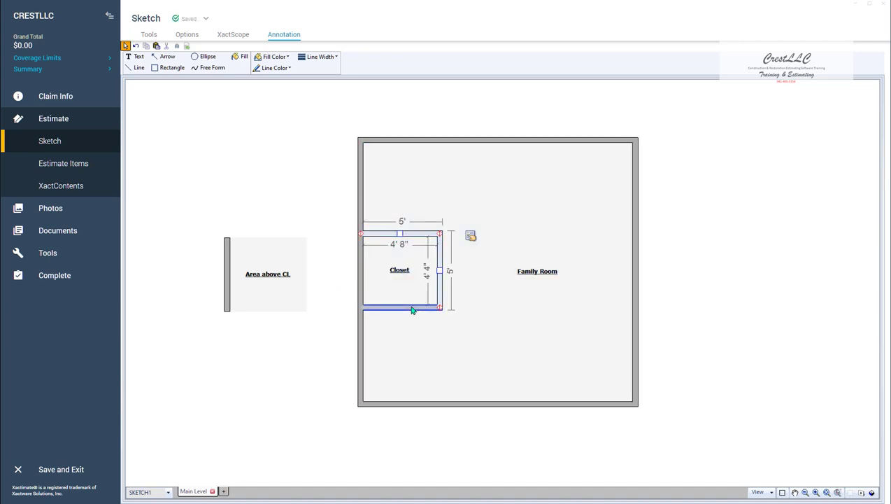
left_click(412, 310, "ctrl")
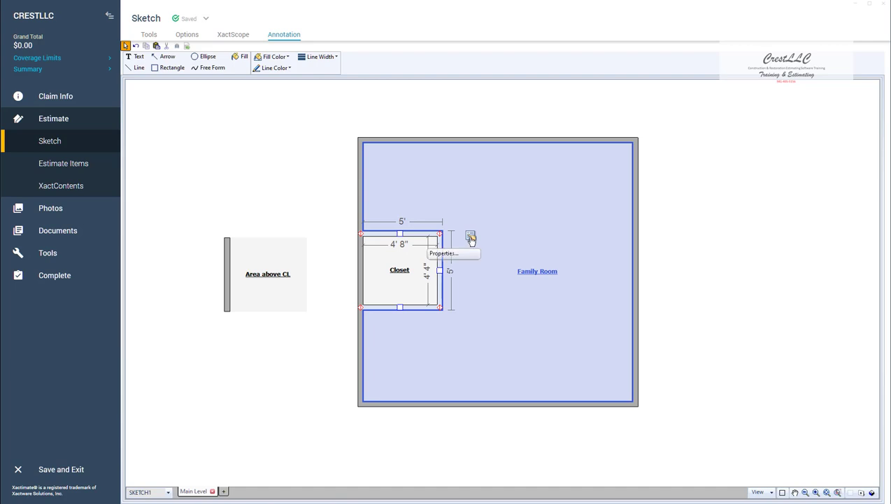
left_click(470, 238)
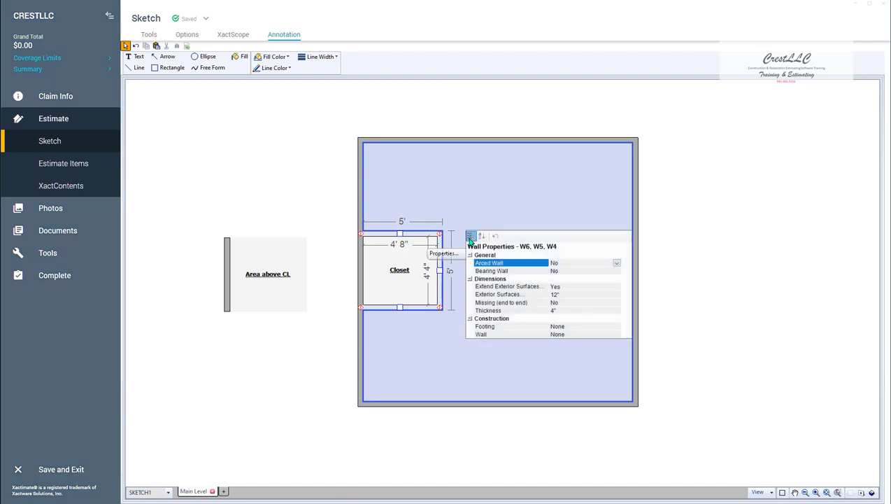
left_click(555, 303)
double_click(555, 303)
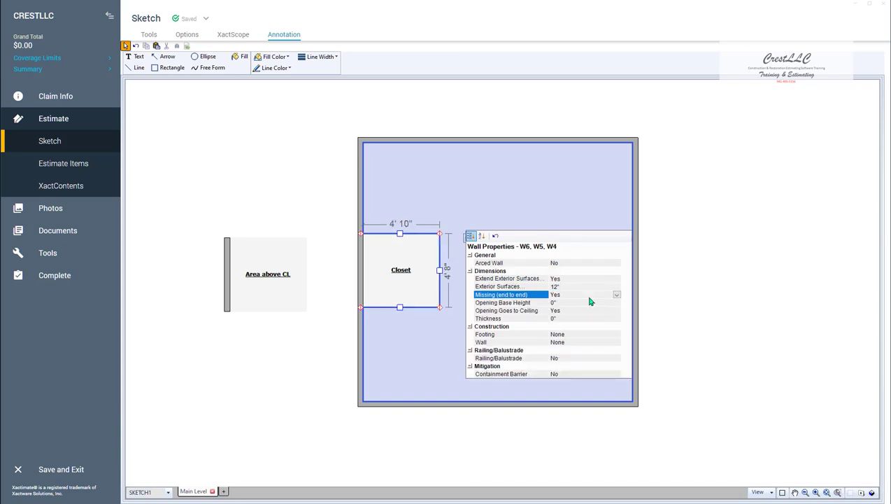
Give the closet's three missing walls a thickness of 4" and an opening base height of 8.4
left_click(553, 319)
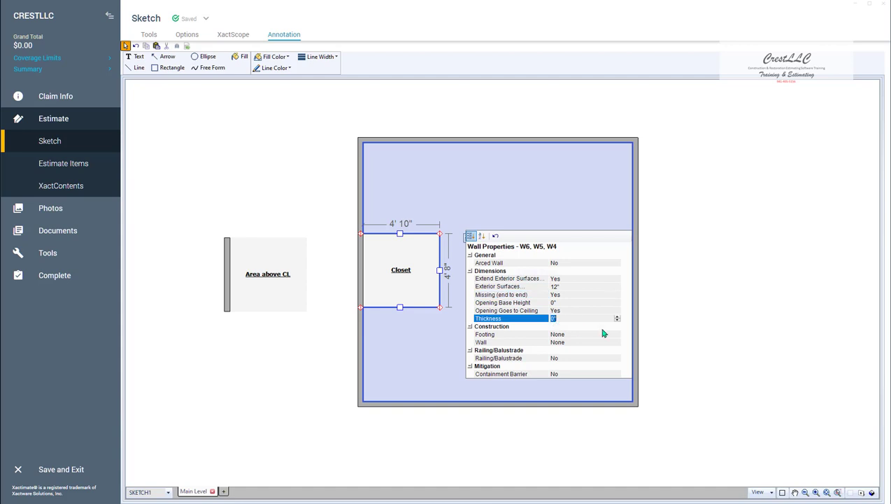
type("4")
left_click(553, 302)
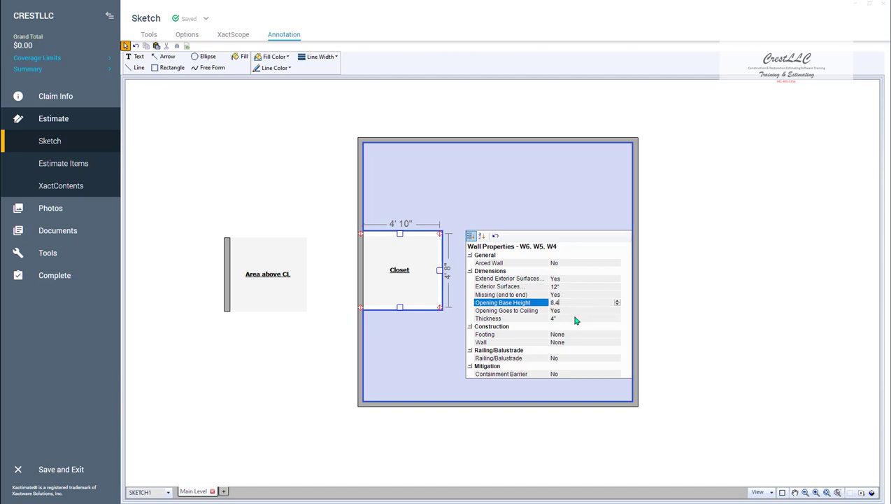
left_click(410, 336)
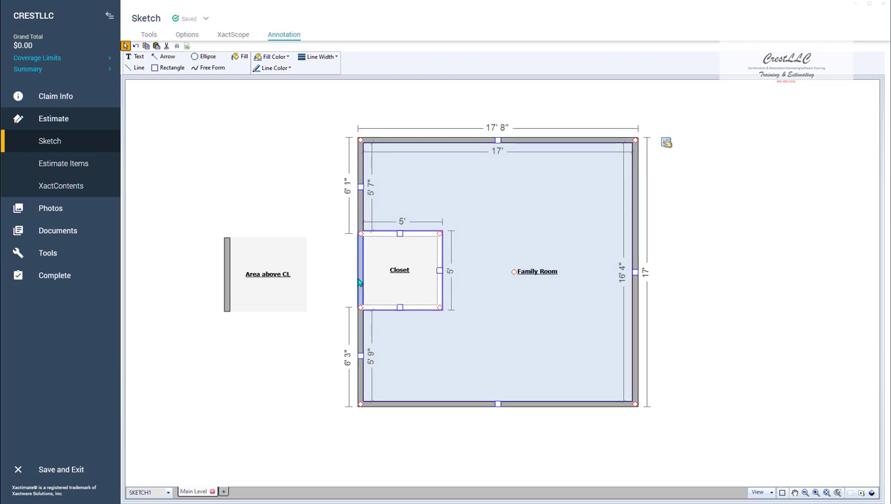
Set the closet's left wall as missing end to end
left_click(359, 282)
left_click(360, 283)
left_click(359, 284)
left_click(360, 283)
left_click(359, 282)
left_click(241, 267)
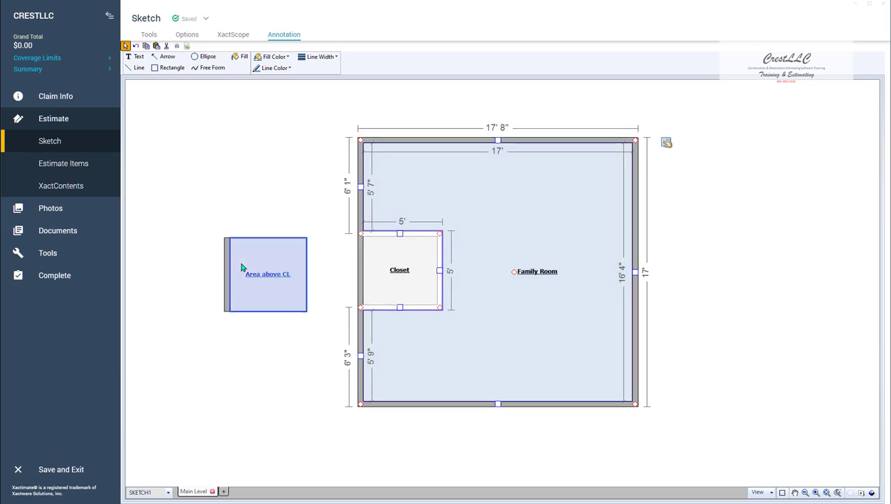
left_click(360, 297)
left_click(360, 283)
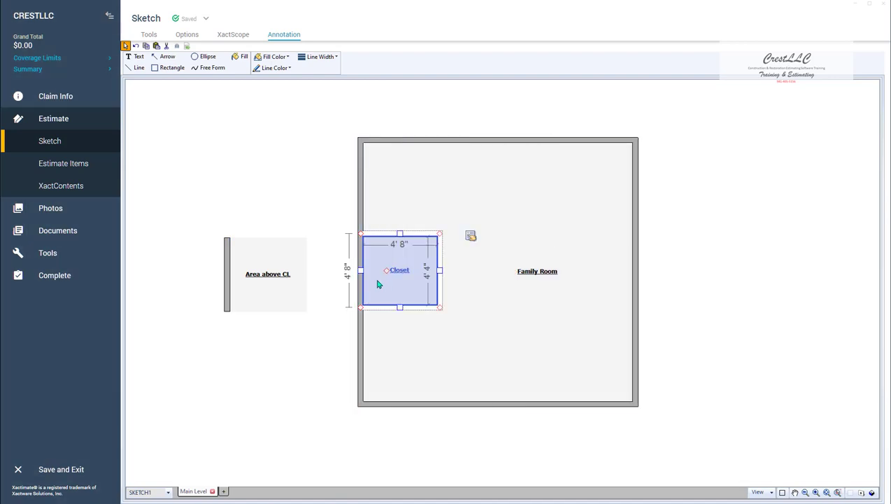
left_click(360, 283)
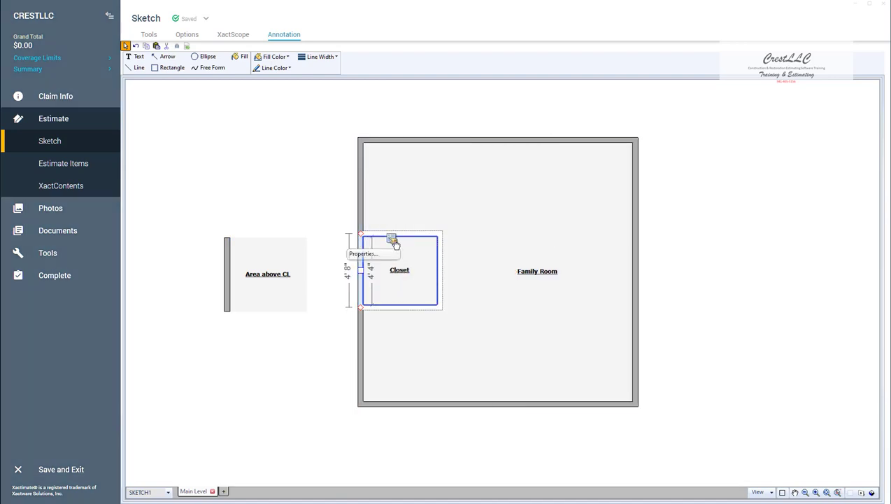
double_click(477, 316)
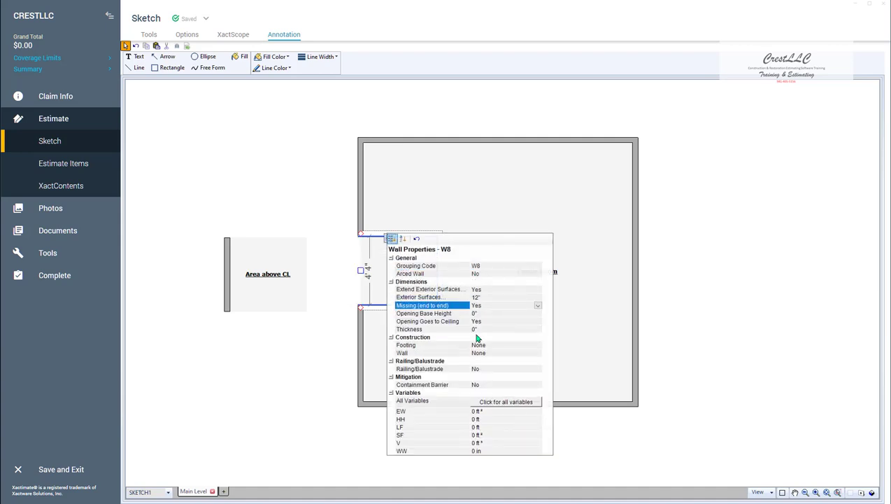
Set the closet's left missing wall to 4" thickness and 8.4 opening base height, and inspect the model in 3D
left_click(476, 330)
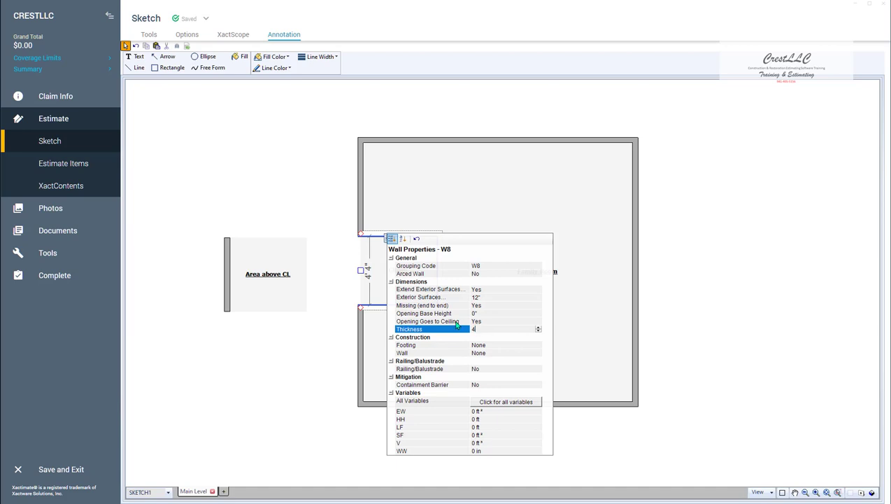
left_click(473, 315)
type("8.4")
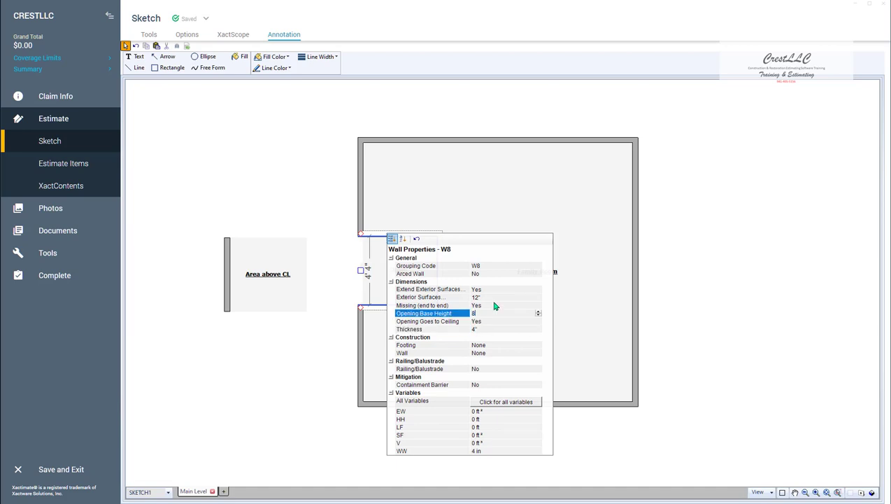
left_click(605, 365)
key("F3")
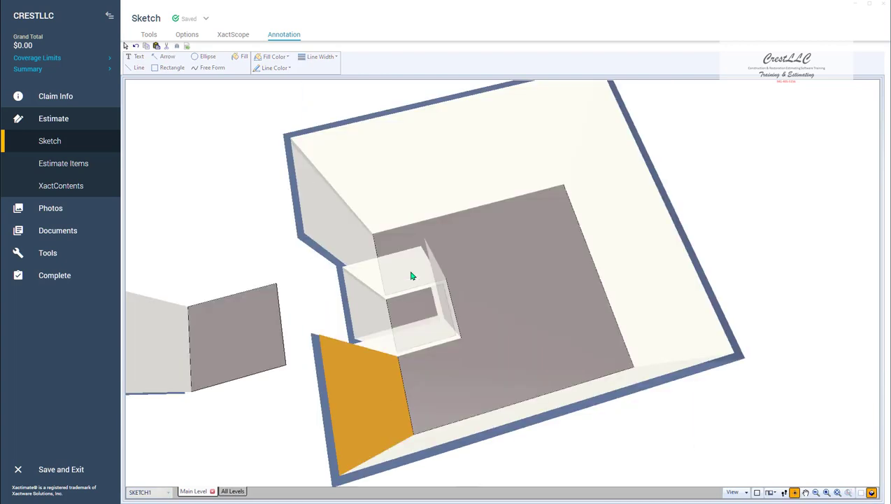
left_click_drag(416, 278, 290, 372)
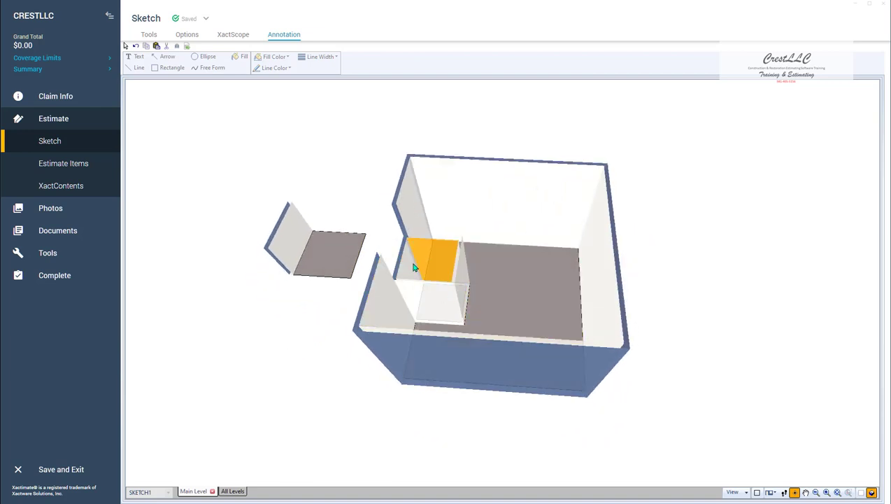
left_click_drag(301, 324, 300, 273)
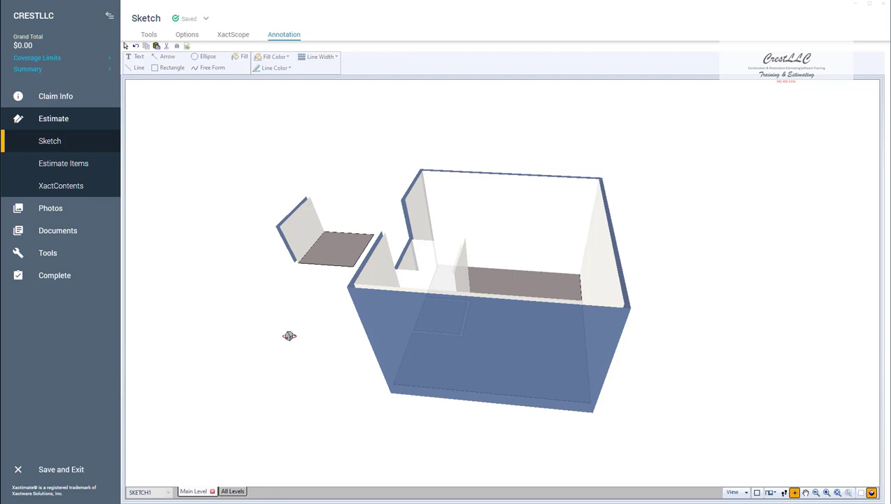
left_click(871, 493)
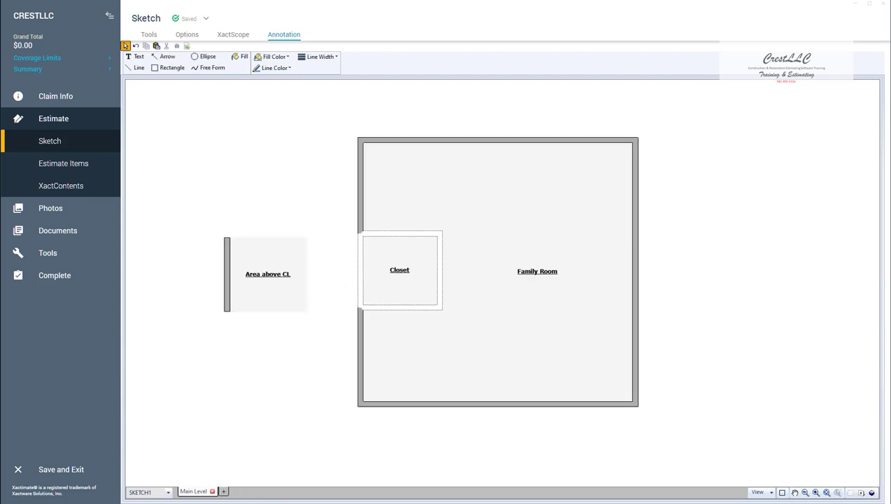
Make Area above CL a subgroup of the Family Room
double_click(269, 302)
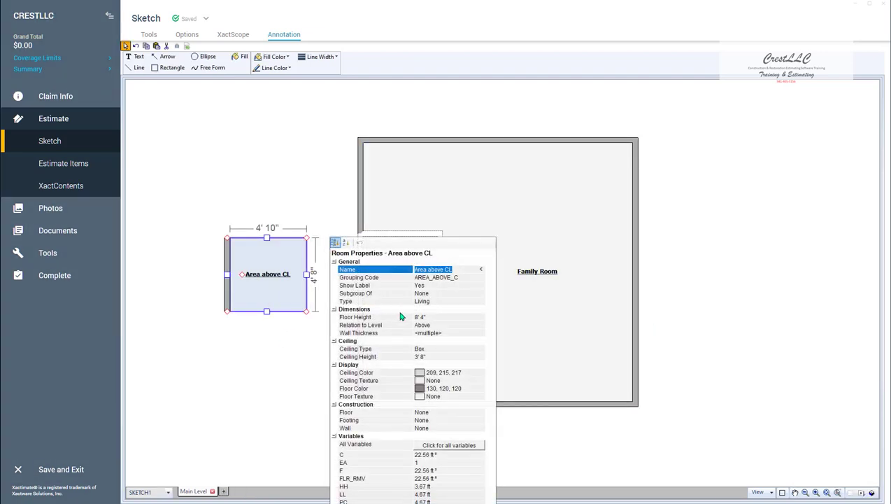
left_click(433, 293)
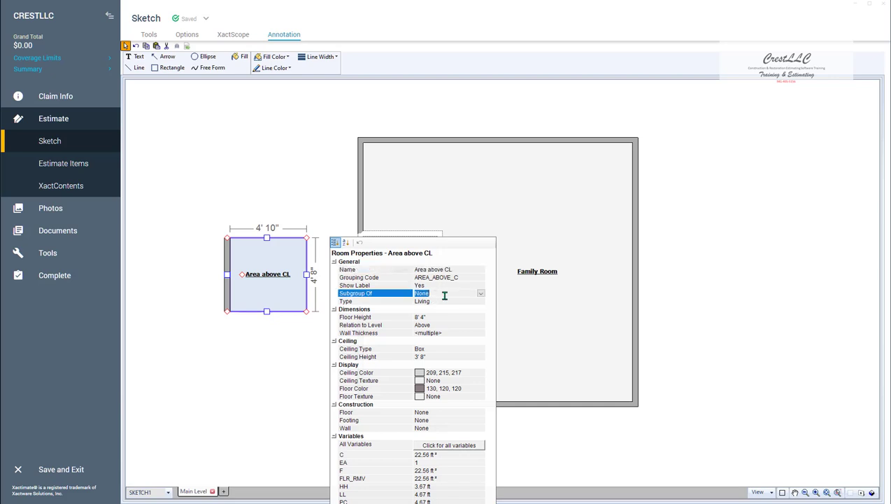
left_click(481, 294)
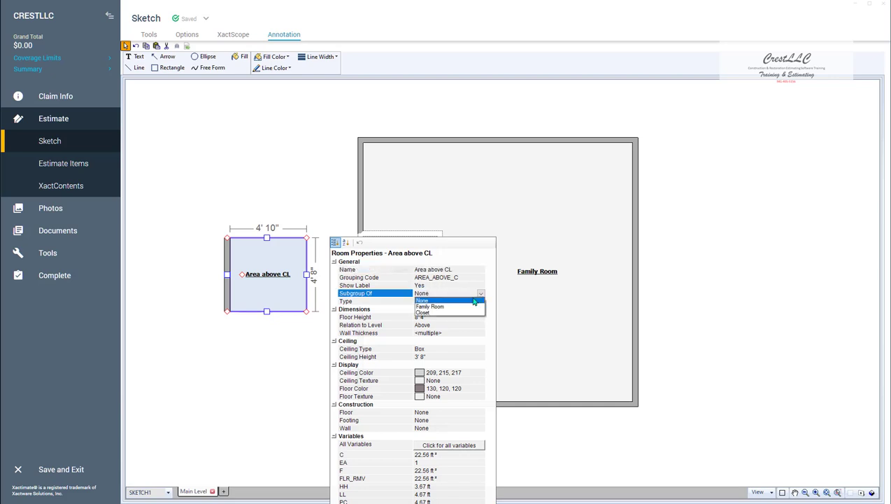
left_click(438, 308)
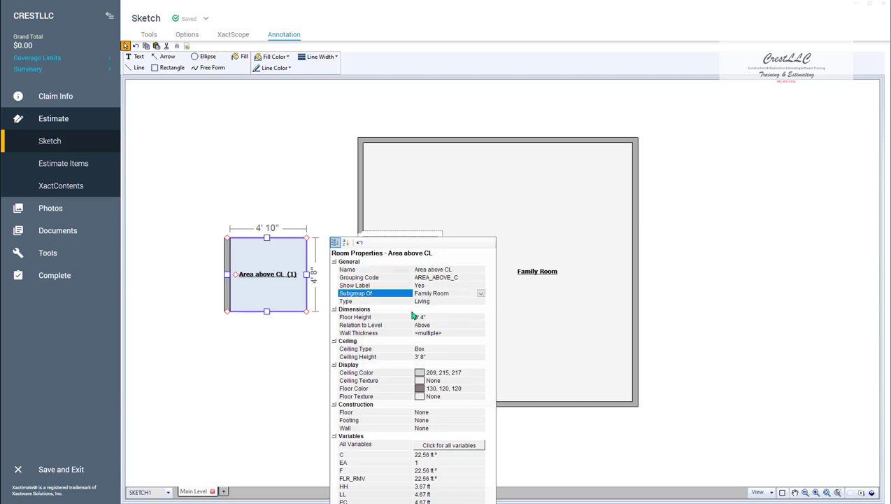
left_click(276, 359)
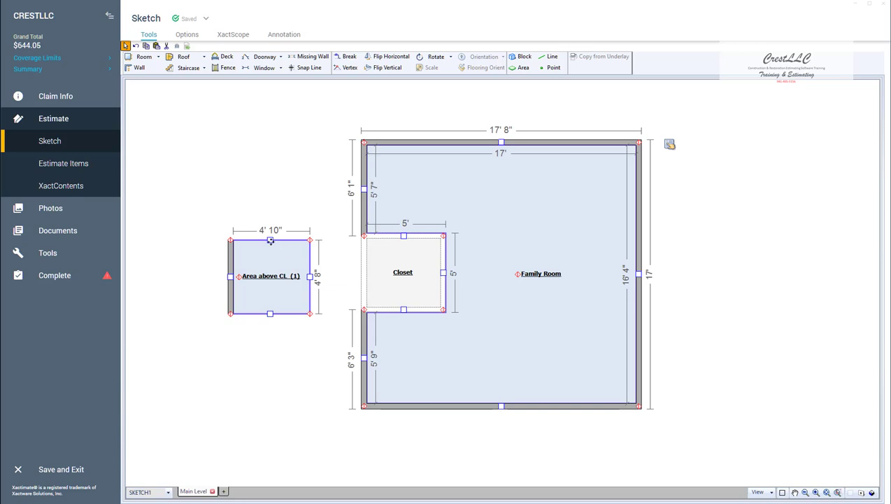
Resize Area above CL to 5' by 5' by moving its top and right edges outward
key("Escape")
left_click(317, 274)
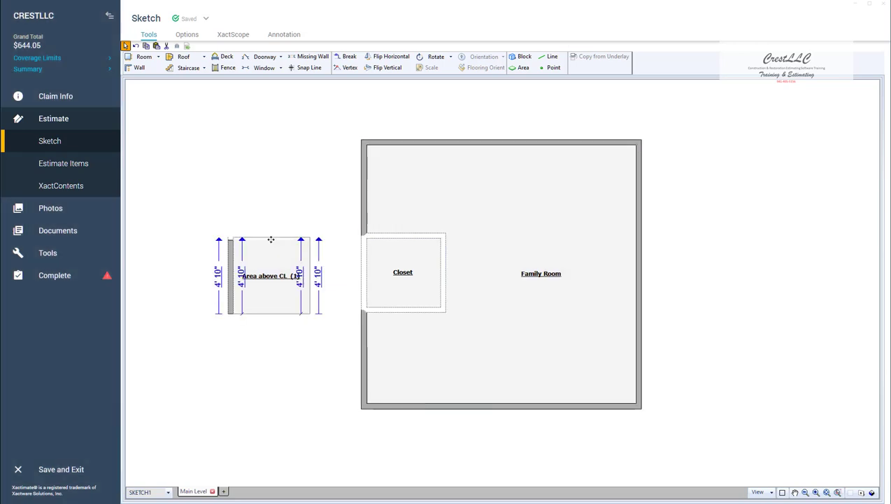
left_click(316, 275)
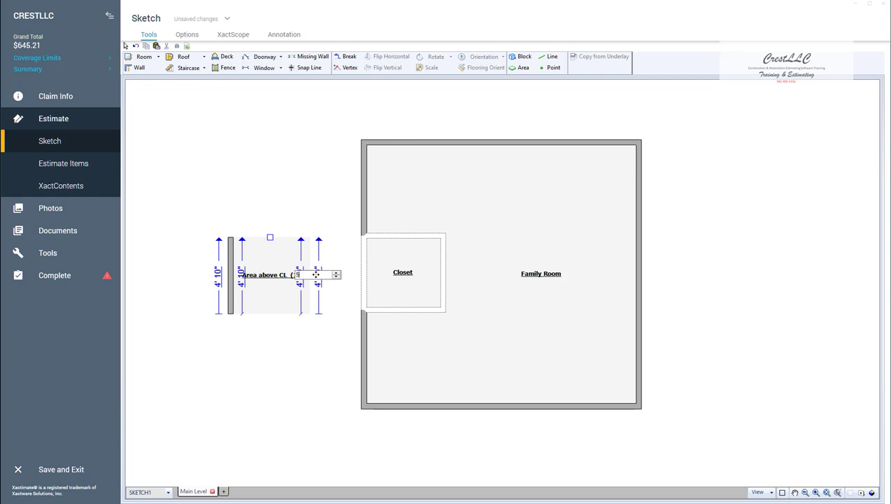
left_click(288, 298)
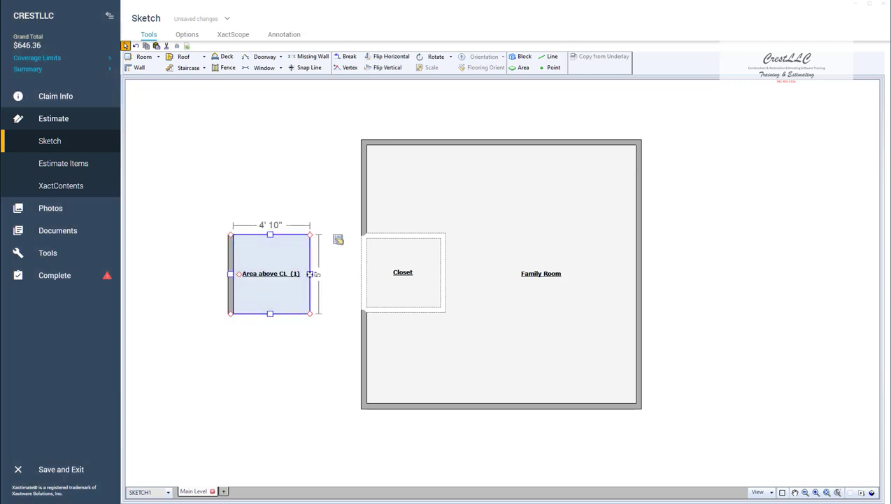
left_click_drag(316, 274, 319, 275)
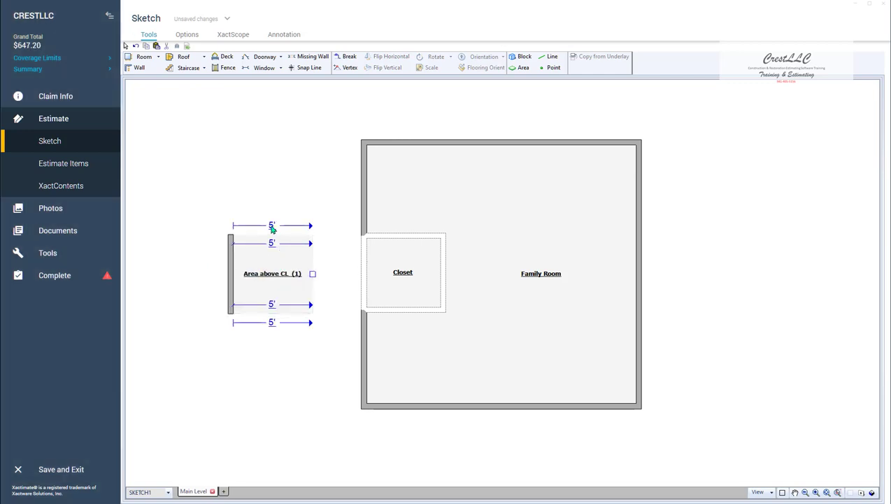
Select Area above CL and the Family Room together to review them as one group
left_click(269, 278)
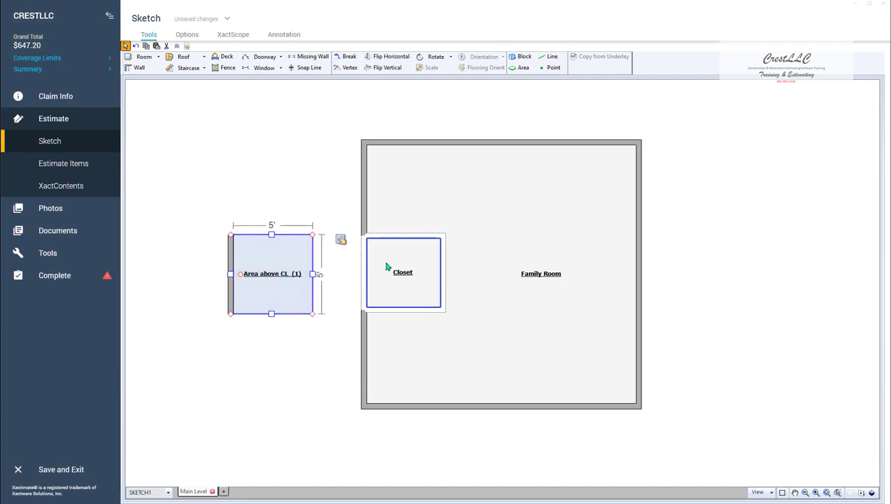
left_click(491, 283)
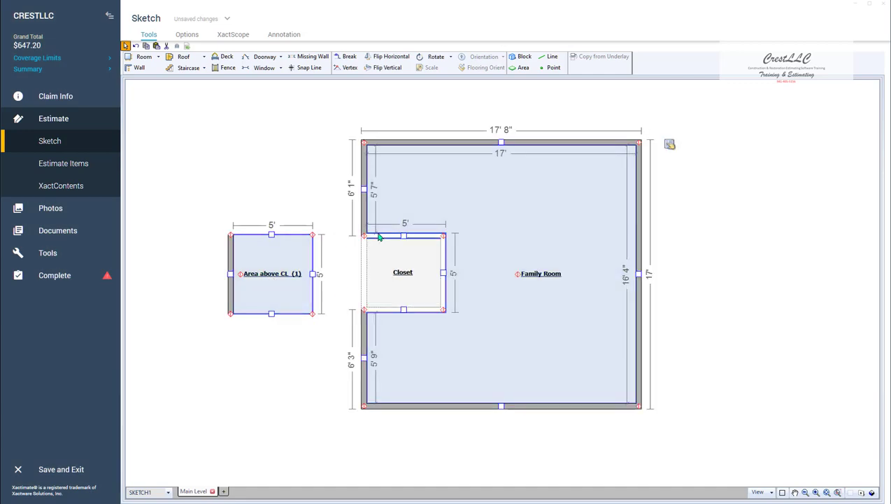
left_click(376, 266)
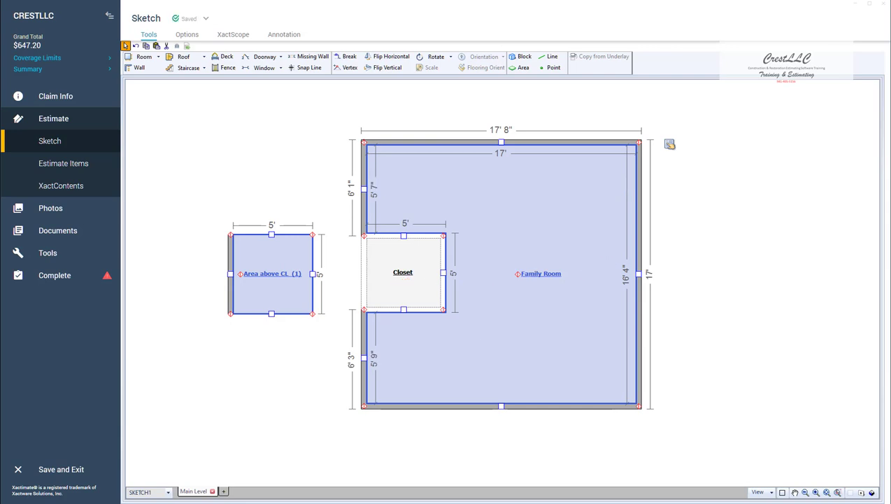
Change the Family Room's ceiling type from Box to Sloped
left_click(539, 279)
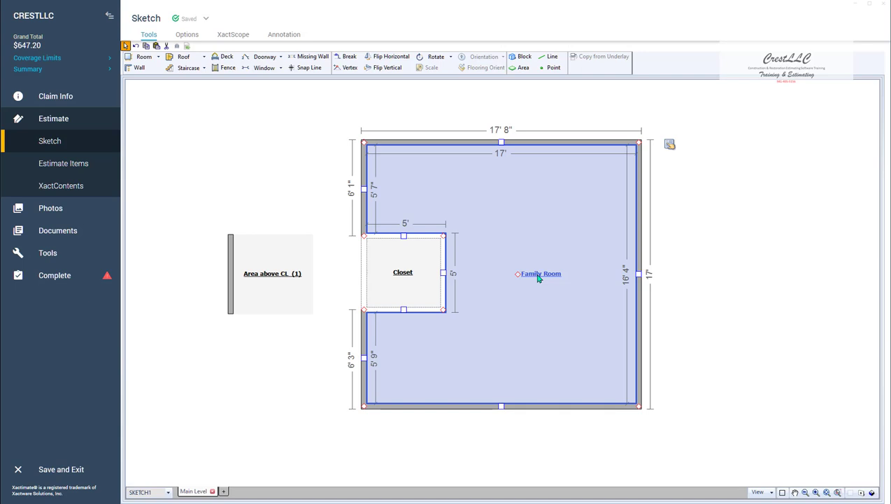
double_click(538, 277)
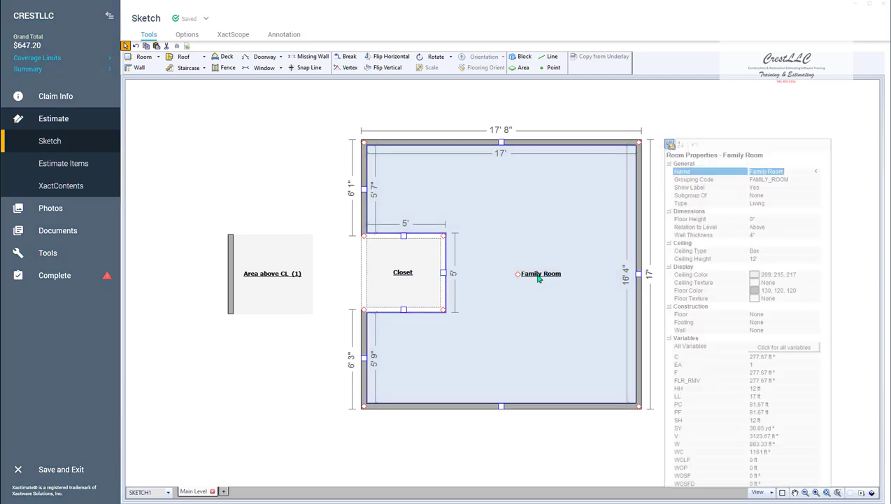
left_click(765, 250)
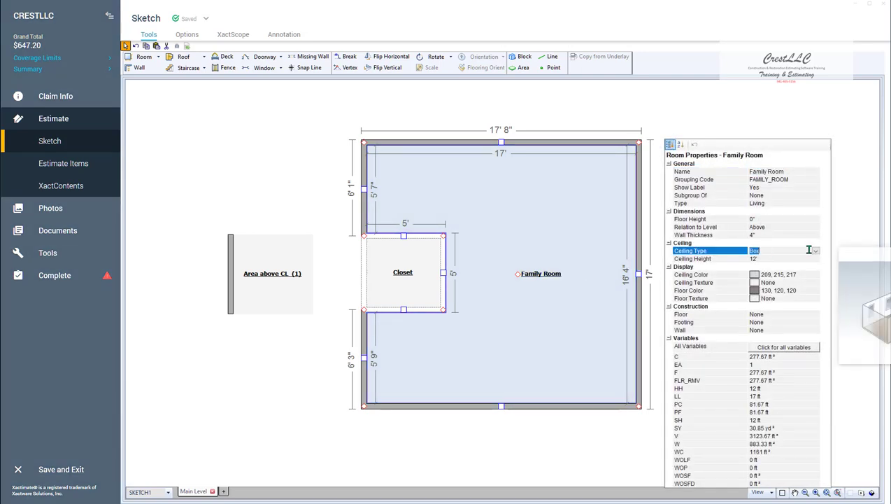
left_click(814, 251)
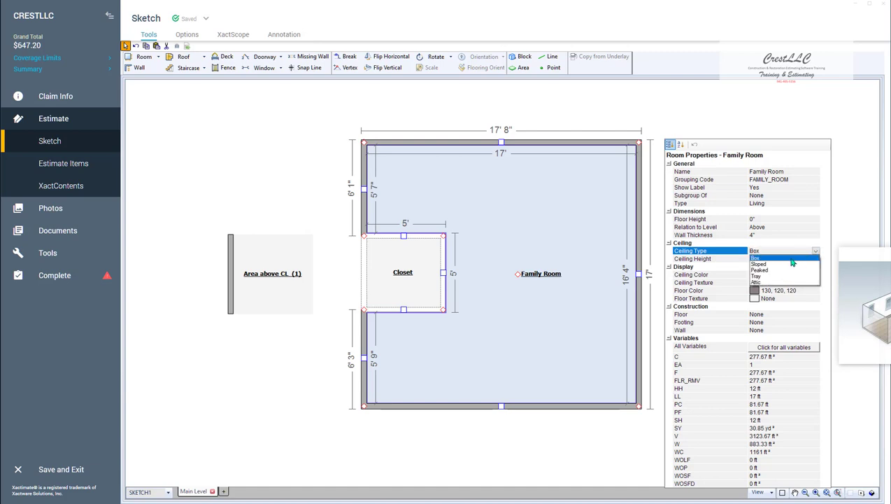
left_click(761, 264)
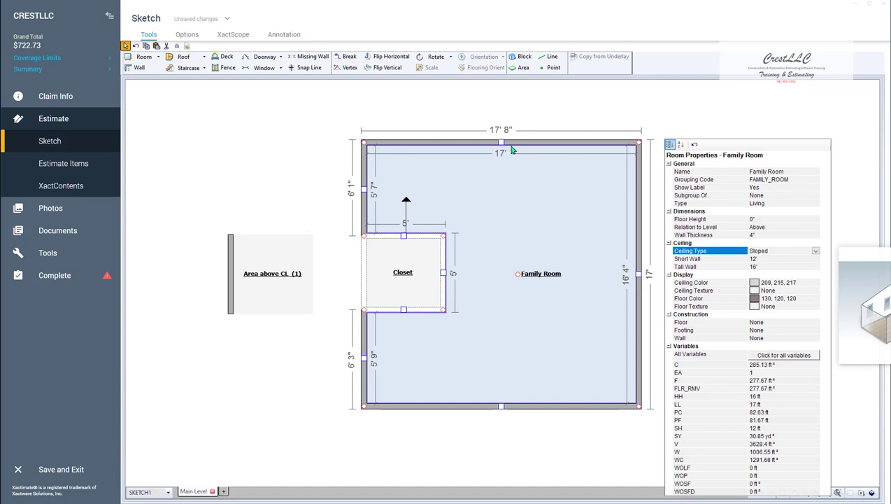
Reorient the Family Room's ceiling slope so that it starts at the closet-side wall and rises toward the opposite wall
left_click(558, 100)
left_click(482, 57)
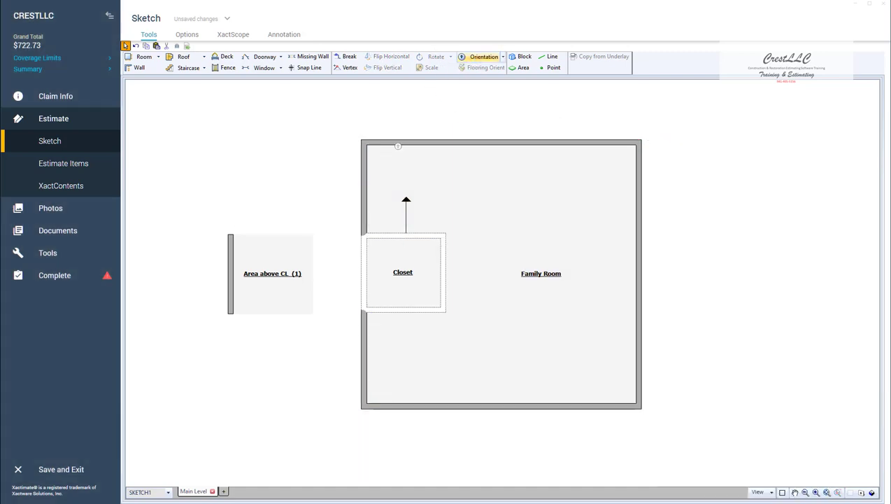
left_click(379, 187)
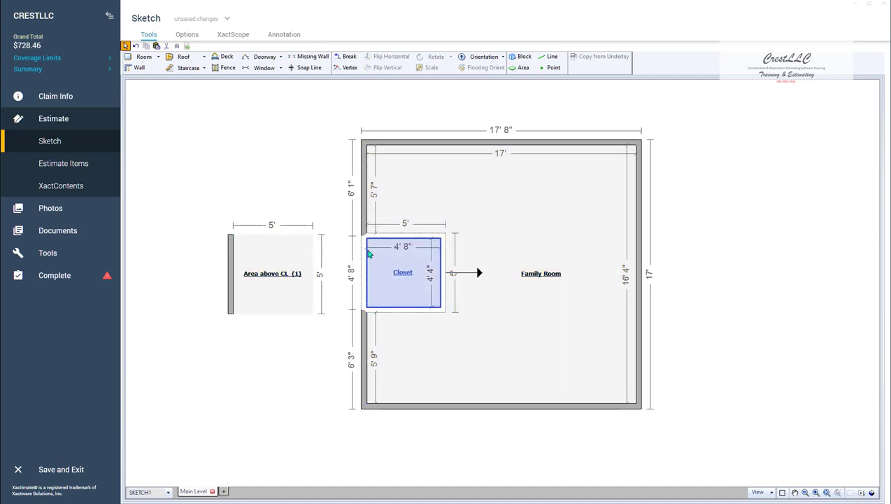
Change the ceiling type of Area above CL to Sloped
left_click(285, 281)
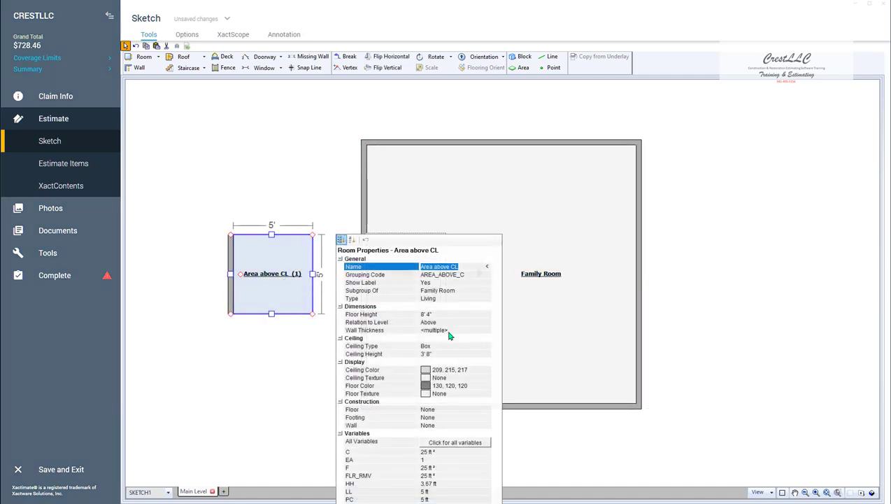
left_click(451, 346)
left_click(487, 346)
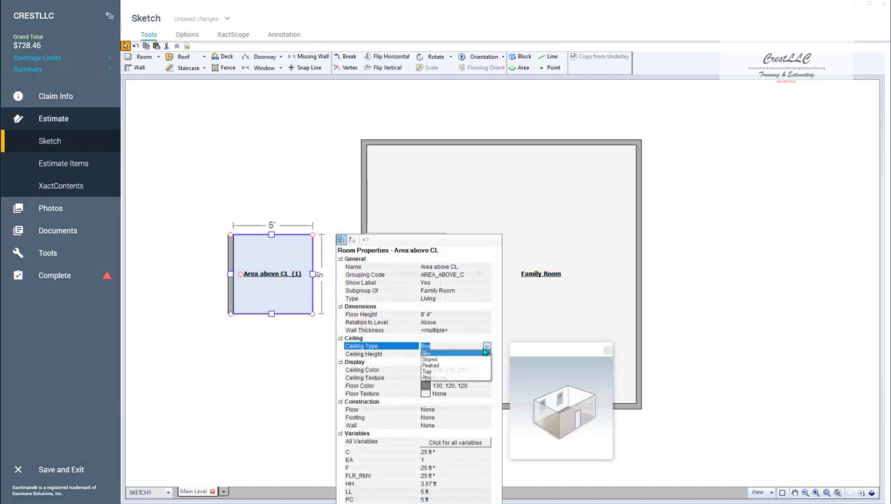
left_click(431, 359)
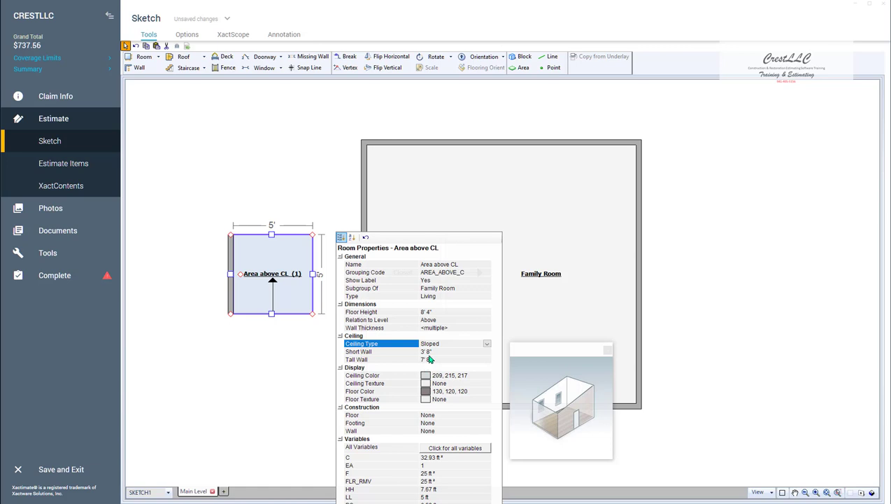
Reorient the slope of Area above CL to start at its solid wall, and compare it with the Family Room in 3D
key("F3")
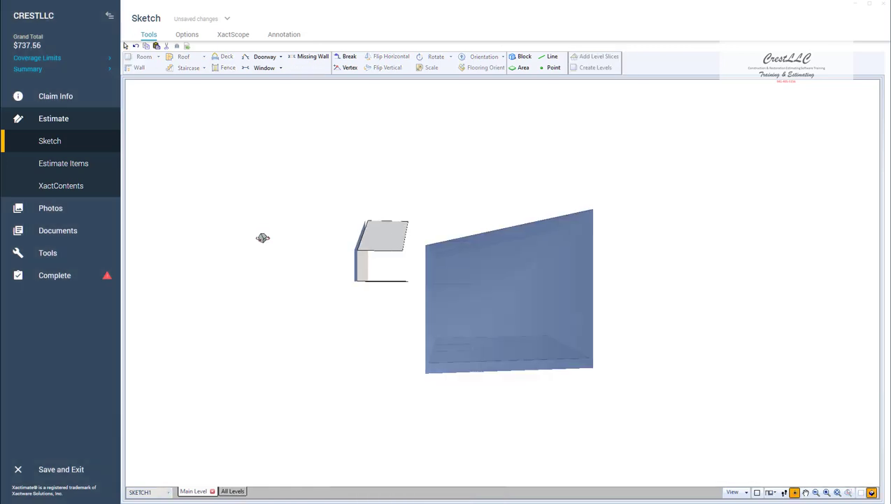
left_click_drag(260, 233, 261, 266)
key("F3")
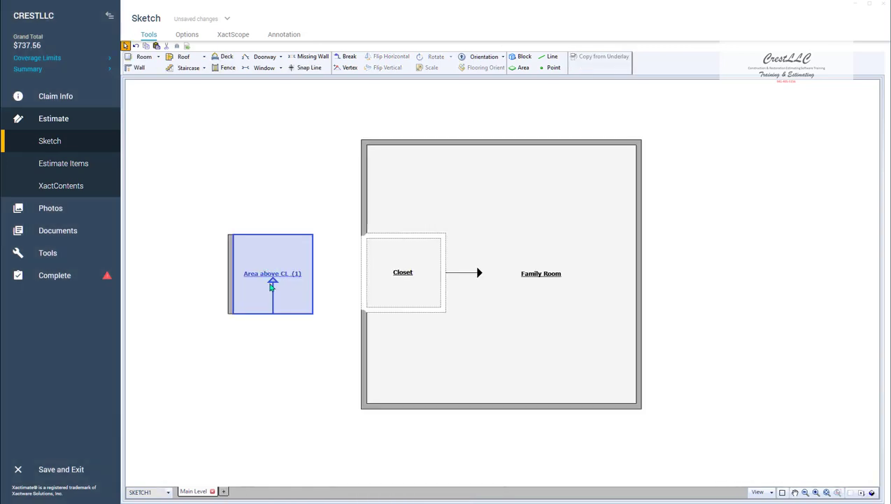
left_click(481, 56)
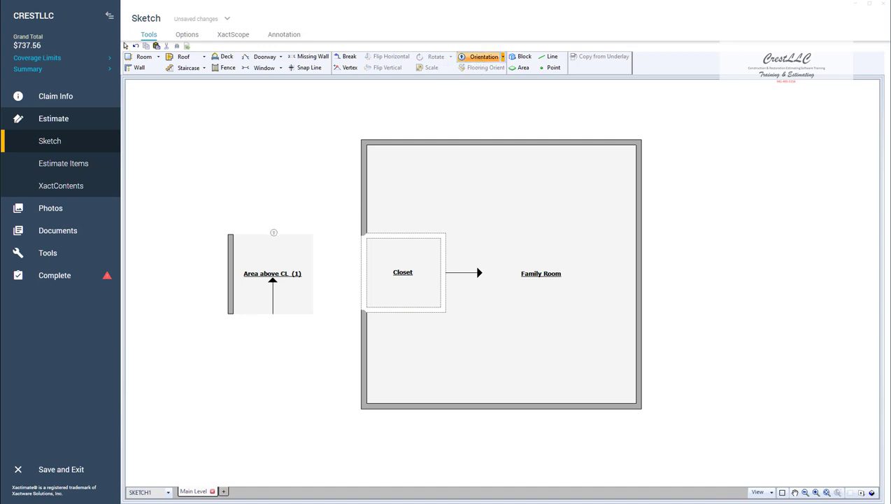
left_click(252, 273)
key("Escape")
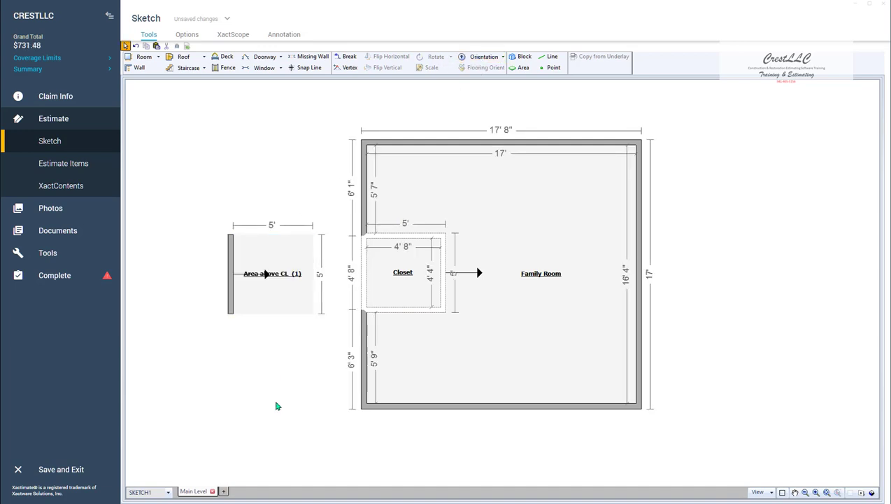
key("F3")
mouse_move(276, 406)
left_mouse_down()
mouse_move(312, 207)
mouse_move(323, 192)
mouse_move(348, 197)
mouse_move(338, 223)
mouse_move(336, 213)
mouse_move(322, 221)
mouse_move(333, 203)
mouse_move(325, 209)
mouse_move(335, 203)
mouse_move(296, 267)
mouse_move(302, 230)
left_mouse_up()
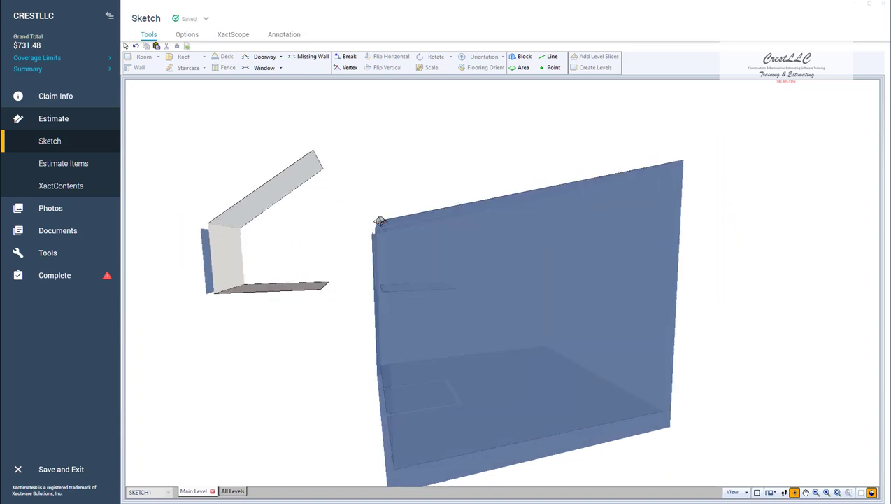
key("F3")
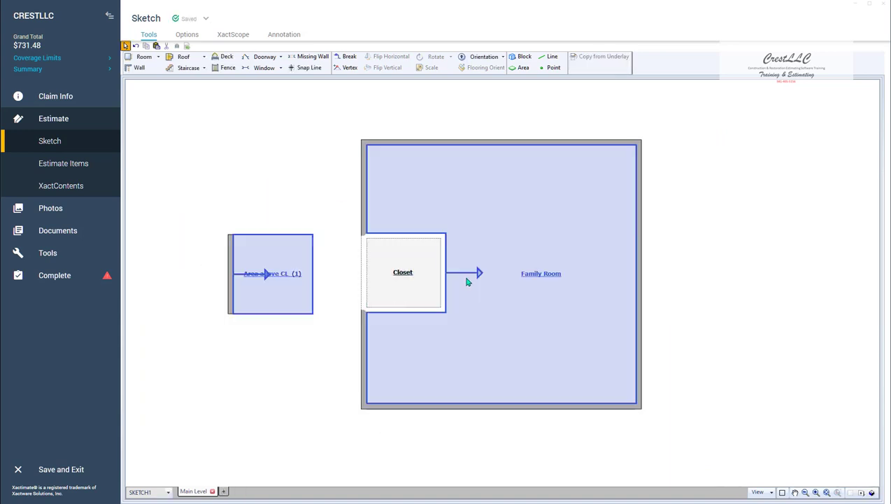
left_click(453, 285)
left_click(717, 382)
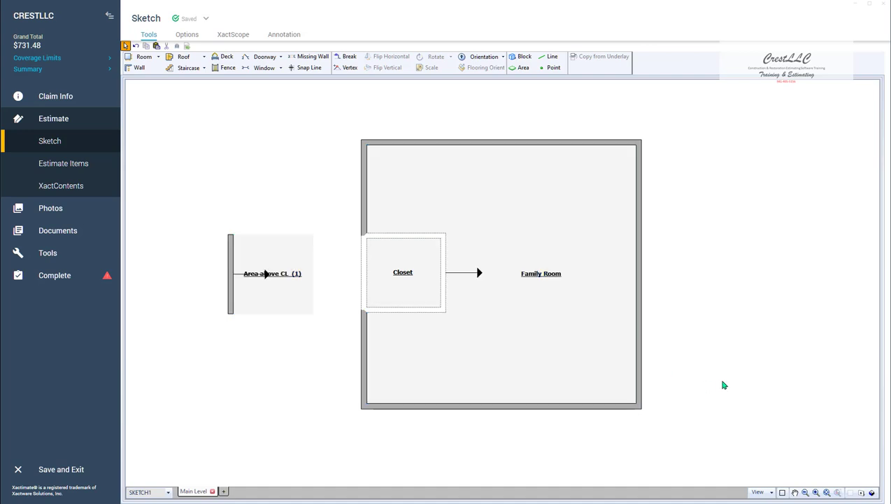
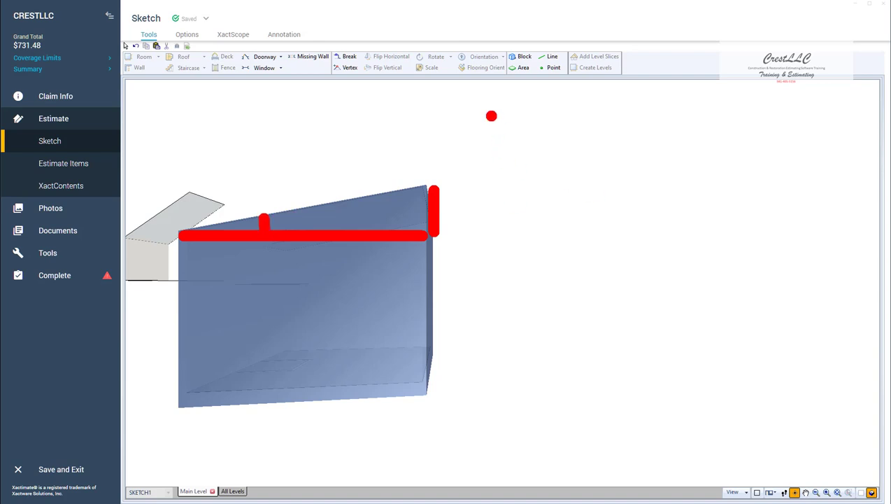
left_click_drag(492, 116, 496, 160)
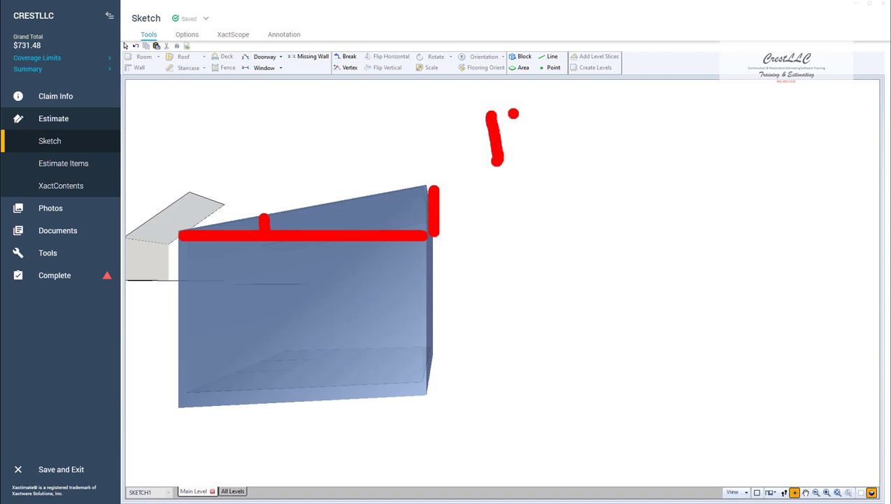
mouse_move(511, 113)
left_mouse_down()
mouse_move(550, 112)
mouse_move(533, 165)
left_mouse_up()
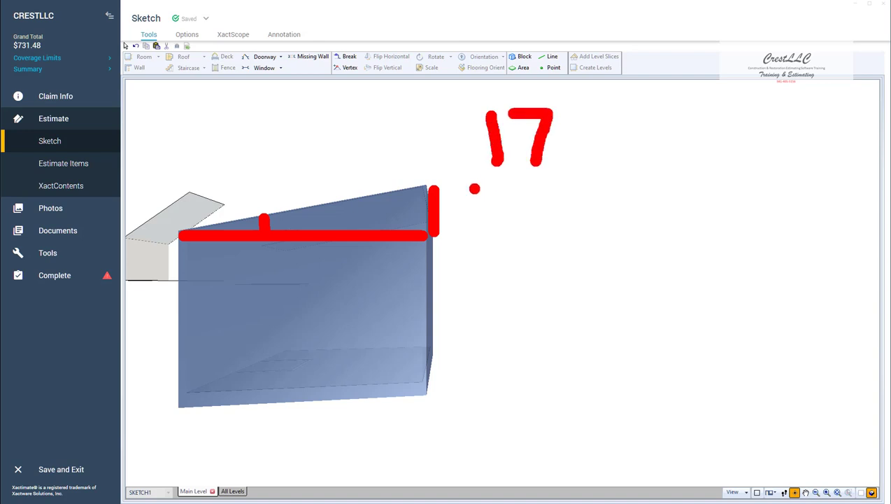
left_click_drag(470, 189, 559, 188)
left_click_drag(510, 208, 515, 249)
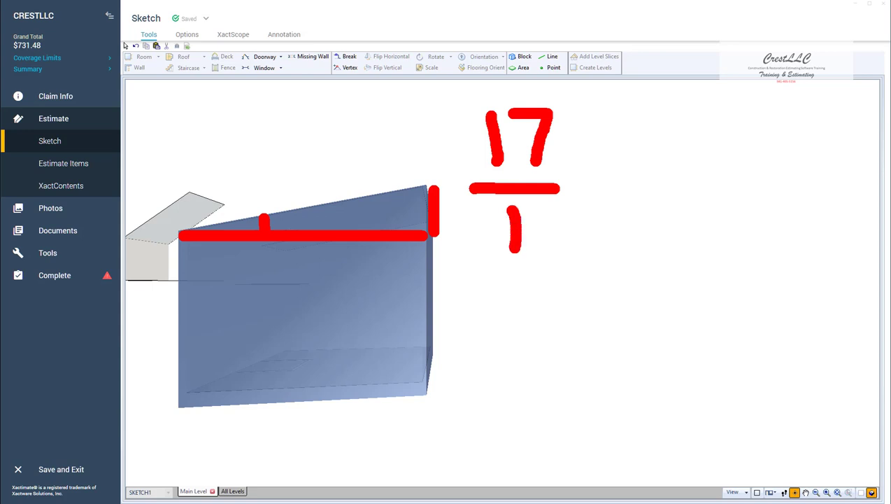
mouse_move(505, 205)
left_mouse_down()
mouse_move(489, 227)
mouse_move(529, 233)
left_mouse_up()
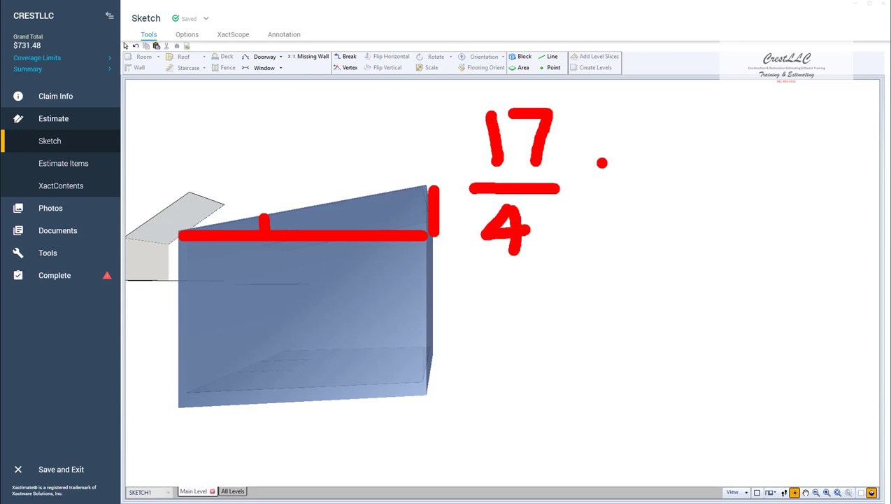
mouse_move(583, 173)
left_mouse_down()
mouse_move(599, 171)
mouse_move(582, 195)
mouse_move(596, 196)
left_mouse_up()
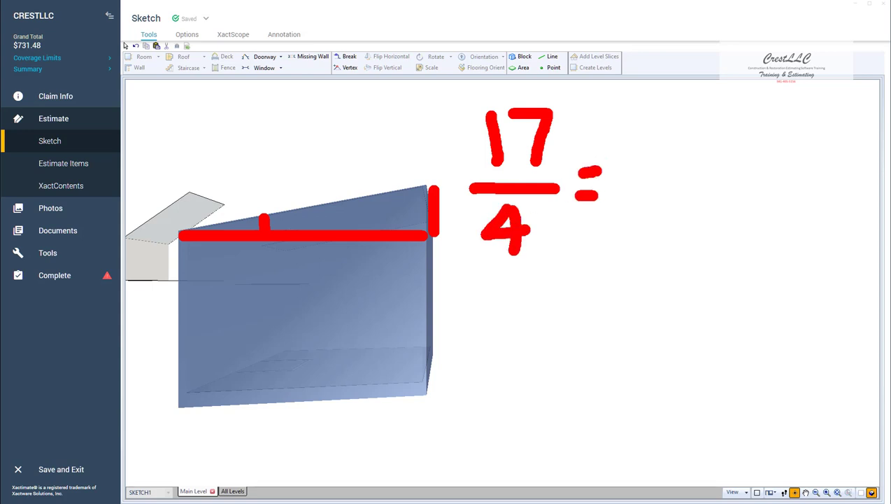
left_click_drag(673, 113, 676, 166)
left_click_drag(676, 114, 711, 118)
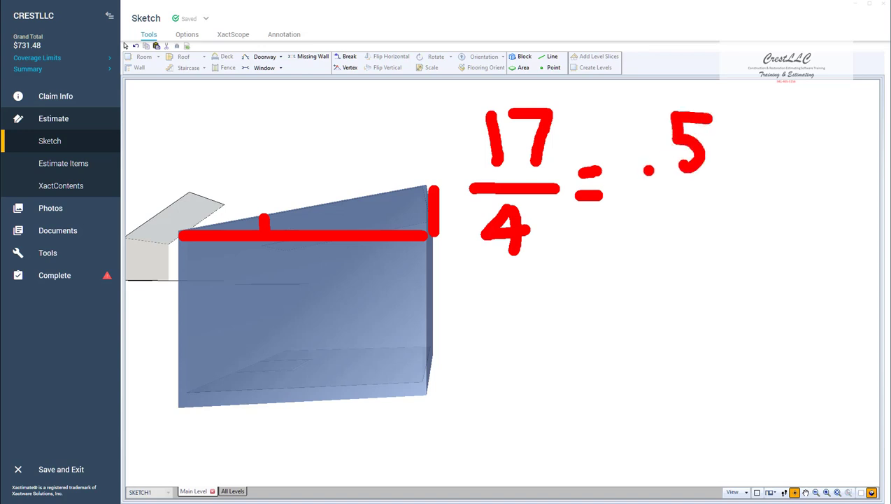
left_click_drag(639, 190, 735, 199)
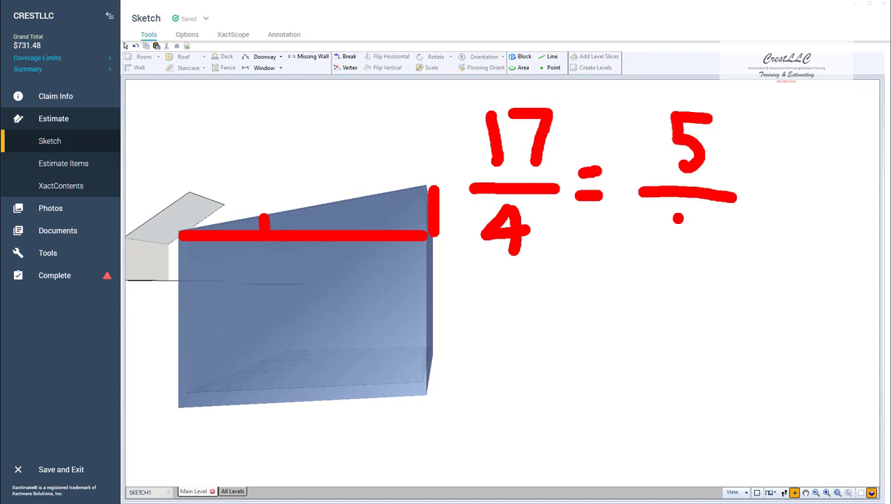
mouse_move(679, 218)
left_mouse_down()
mouse_move(713, 239)
mouse_move(677, 240)
left_mouse_up()
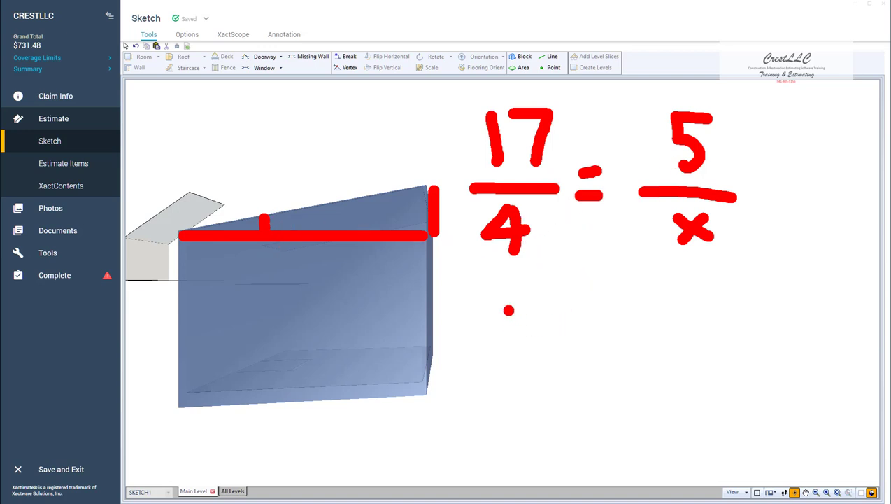
left_click_drag(494, 311, 506, 352)
mouse_move(525, 313)
left_mouse_down()
mouse_move(549, 329)
mouse_move(539, 352)
mouse_move(557, 330)
mouse_move(593, 327)
mouse_move(617, 344)
left_mouse_up()
left_click_drag(610, 308, 587, 347)
mouse_move(640, 325)
left_mouse_down()
mouse_move(720, 342)
mouse_move(743, 315)
left_mouse_up()
left_click_drag(560, 289, 500, 361)
left_click_drag(691, 368, 801, 361)
left_click_drag(744, 373, 737, 411)
mouse_move(741, 381)
left_mouse_down()
mouse_move(777, 378)
mouse_move(760, 413)
left_mouse_up()
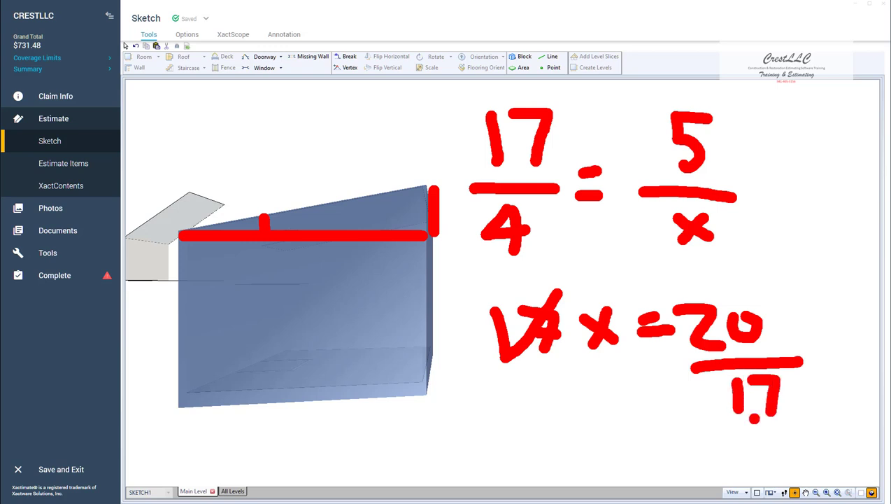
mouse_move(511, 445)
left_mouse_down()
mouse_move(542, 474)
mouse_move(504, 474)
left_mouse_up()
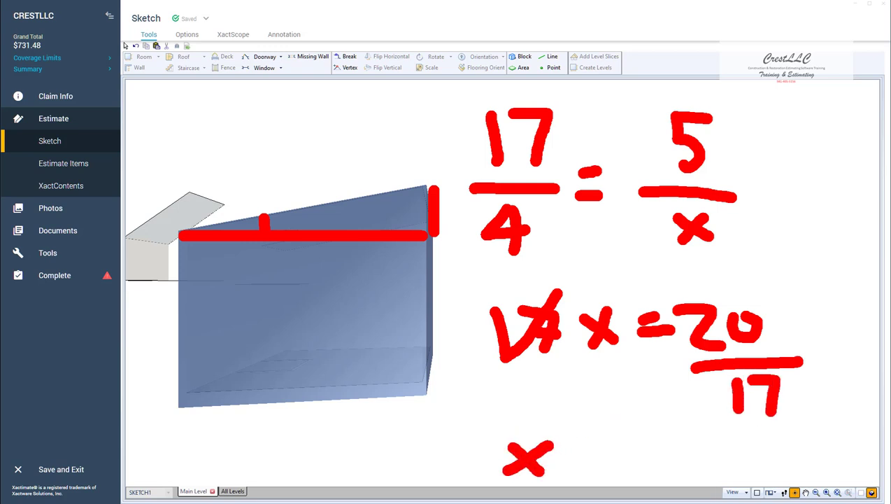
left_click_drag(568, 450, 603, 450)
mouse_move(568, 459)
left_mouse_down()
mouse_move(604, 459)
mouse_move(635, 431)
mouse_move(639, 466)
left_mouse_up()
mouse_move(648, 455)
left_mouse_down()
mouse_move(658, 456)
mouse_move(673, 428)
left_mouse_up()
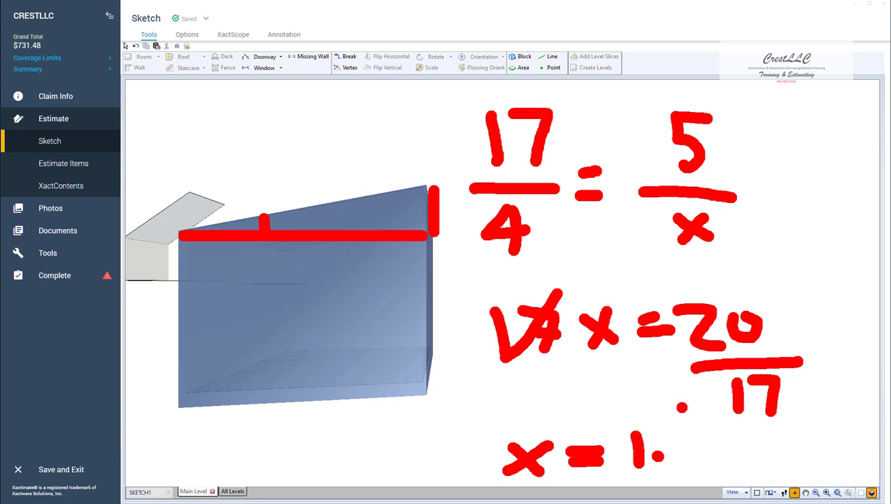
mouse_move(680, 441)
left_mouse_down()
mouse_move(698, 441)
mouse_move(709, 468)
left_mouse_up()
left_click_drag(737, 439, 737, 464)
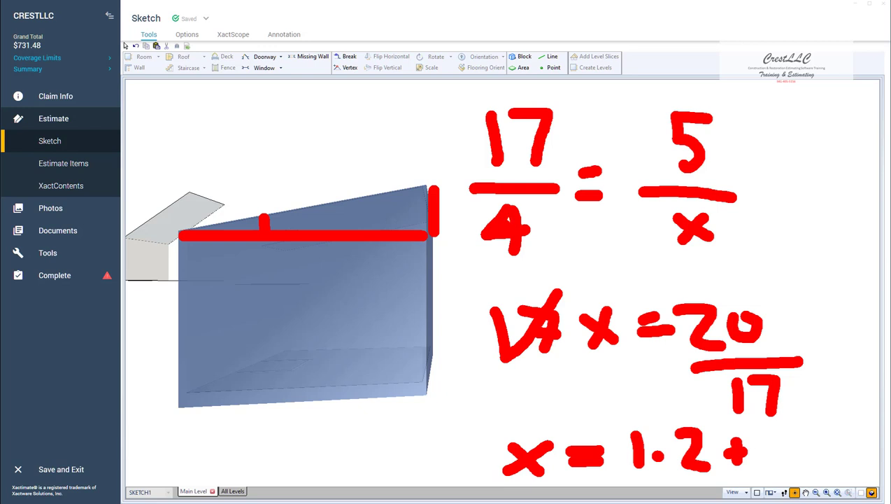
key("Escape")
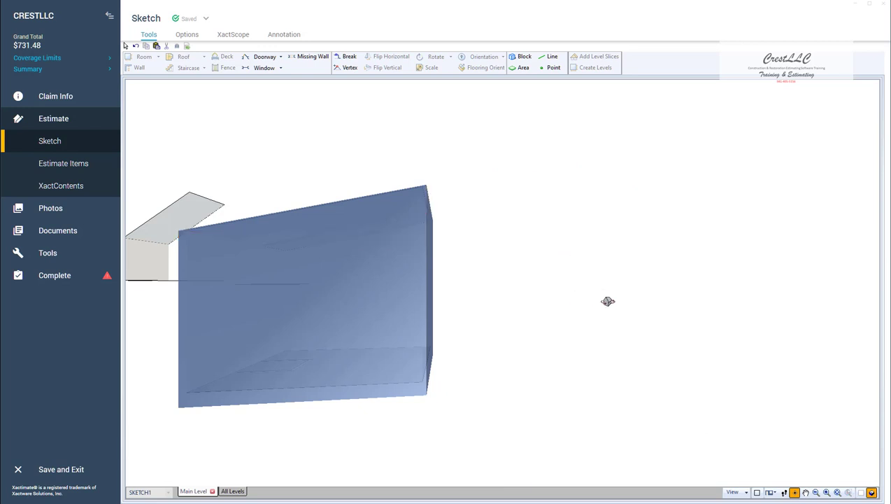
In plan view, add a new room beside the Family Room and set its inside width to 17'
key("F3")
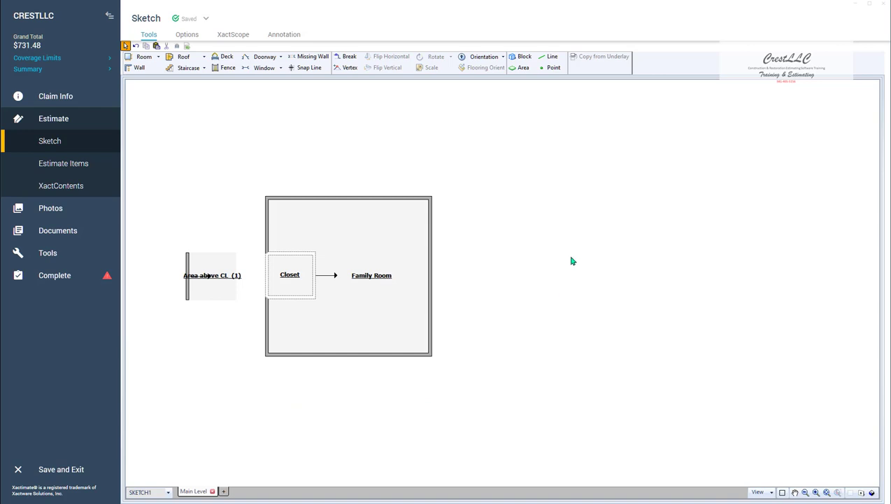
key("r")
left_click(537, 228)
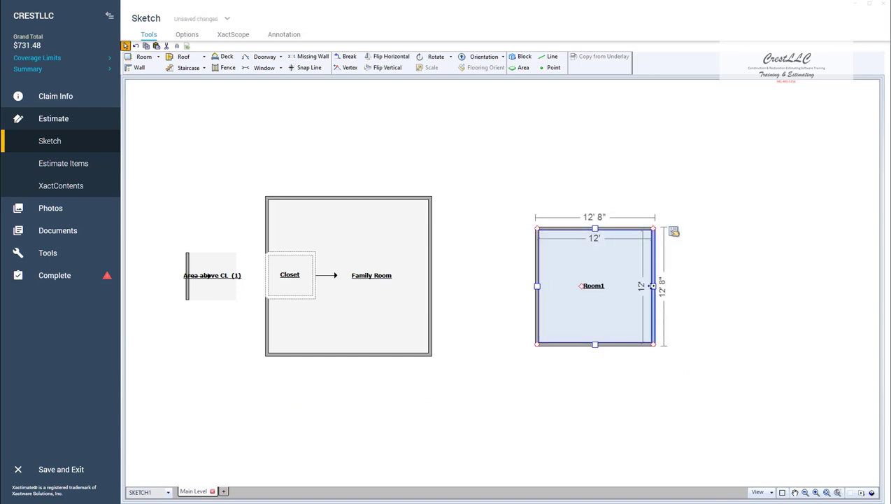
left_click_drag(652, 286, 688, 286)
left_click(620, 238)
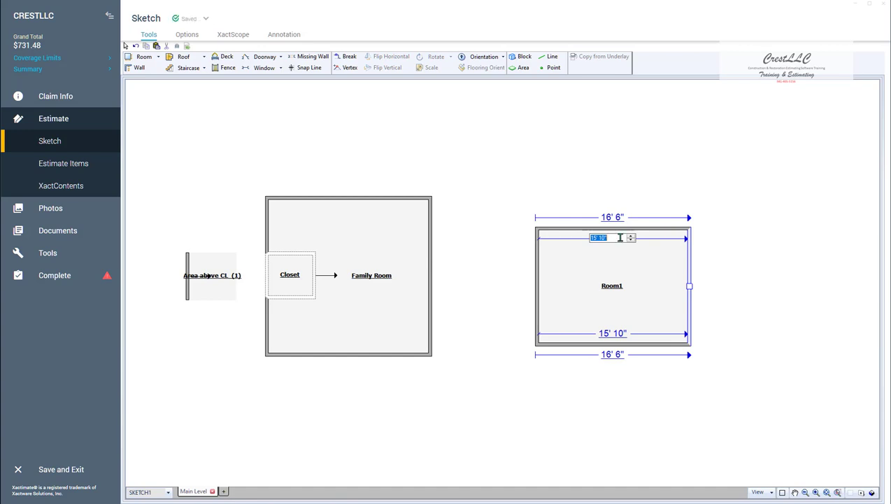
key("Return")
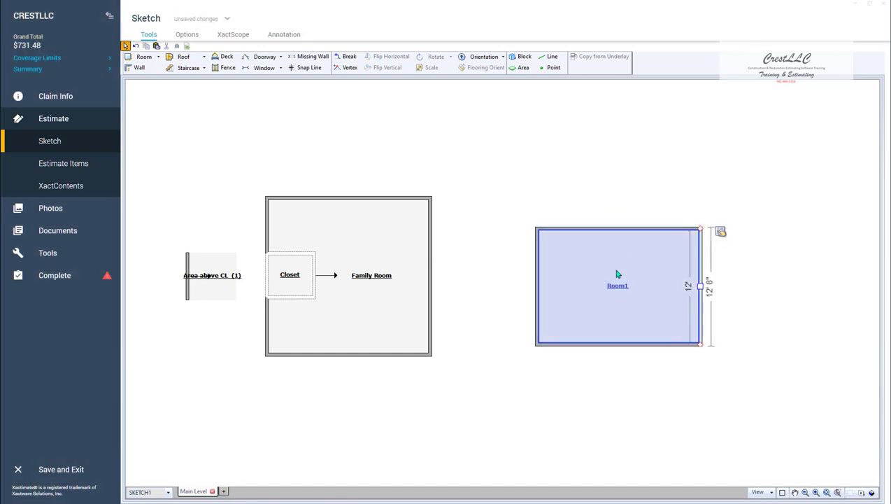
Move Room1's upper-right corner straight up until the inside of the right wall is 16', leaving the top wall sloped
left_click(611, 282)
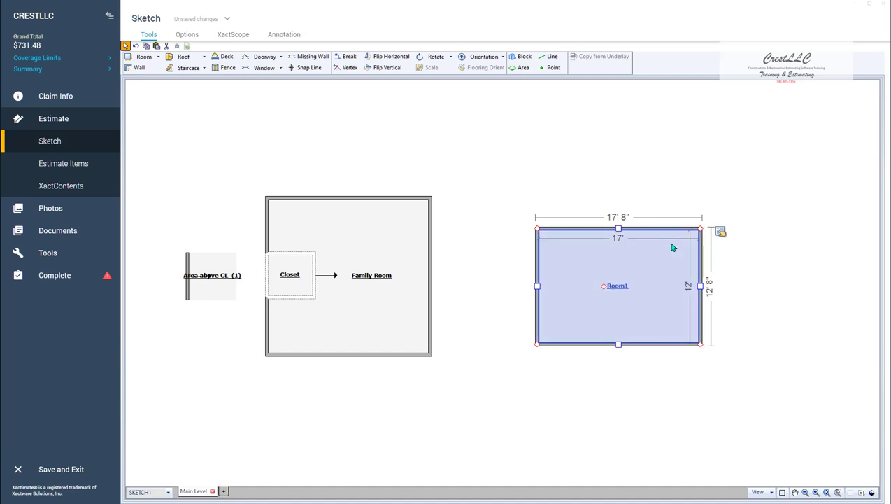
scroll(674, 245, "up", 1)
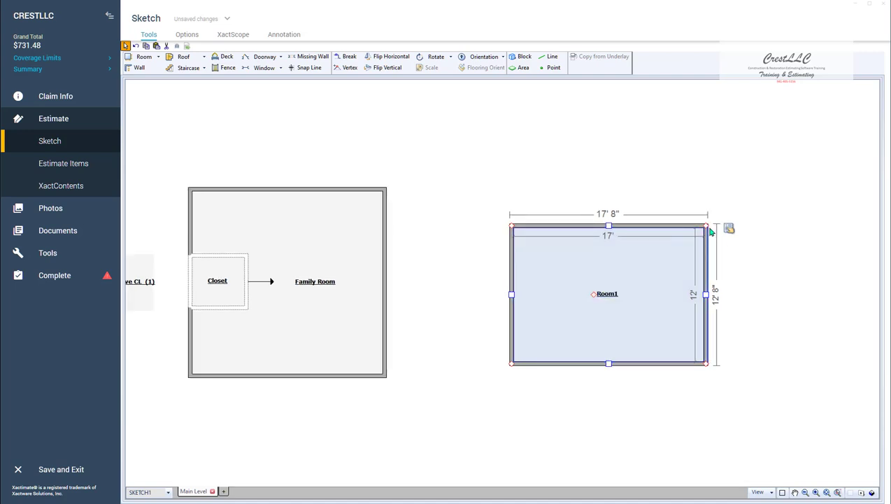
left_click_drag(707, 225, 707, 175)
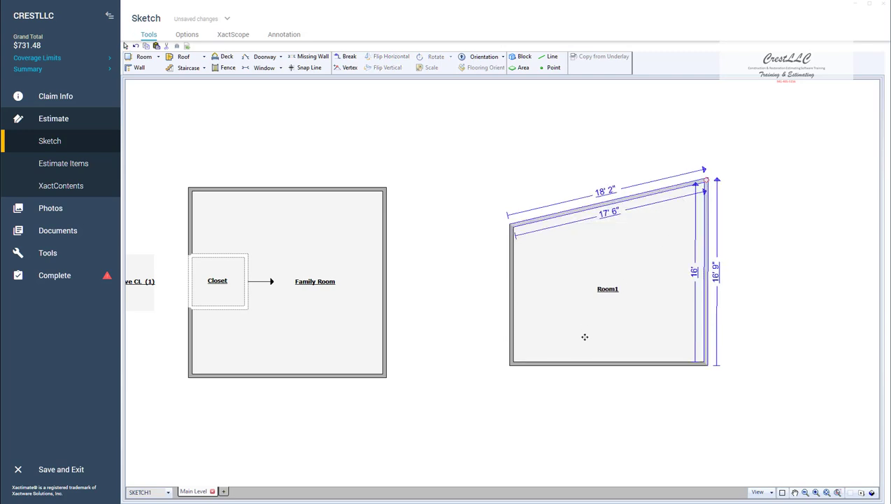
Split Room1 with a horizontal wall across its full width and set the inside height of the lower room to 8'
left_click(620, 364)
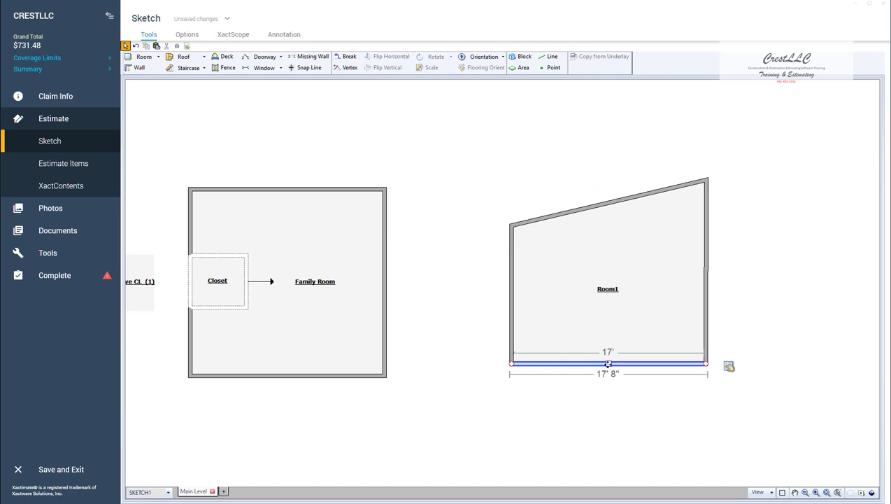
left_click_drag(608, 364, 609, 288)
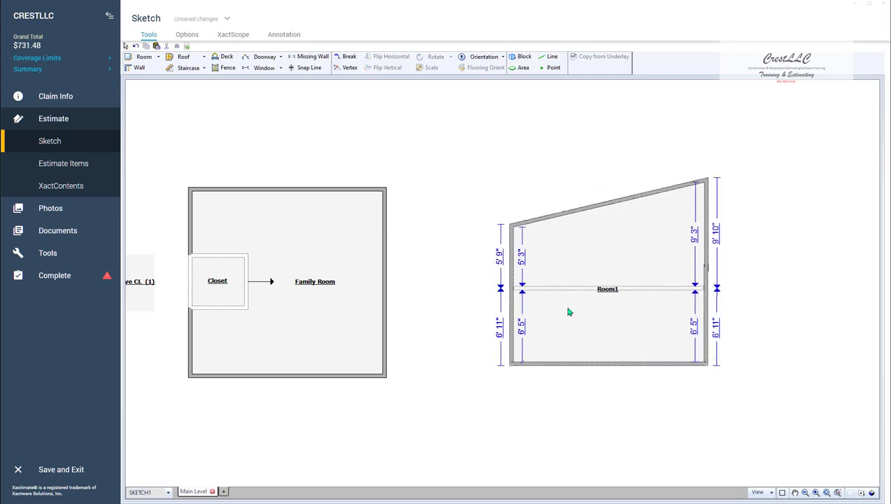
left_click(521, 334)
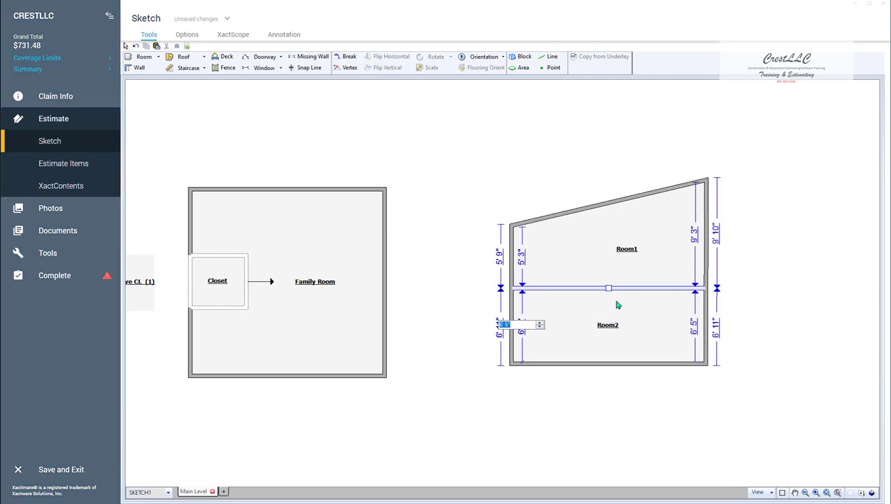
left_click(617, 306)
left_click(615, 318)
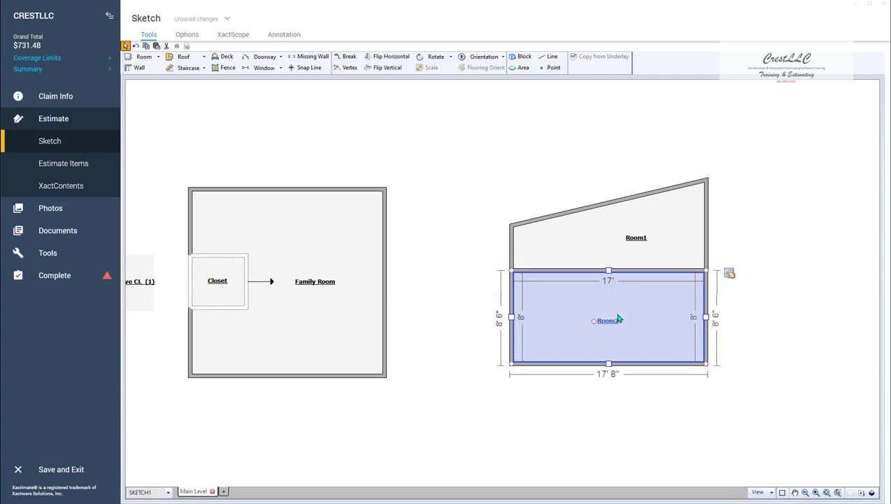
Check the closet's depth in the plan against the part of the wall profile that lies above it
left_click(563, 264)
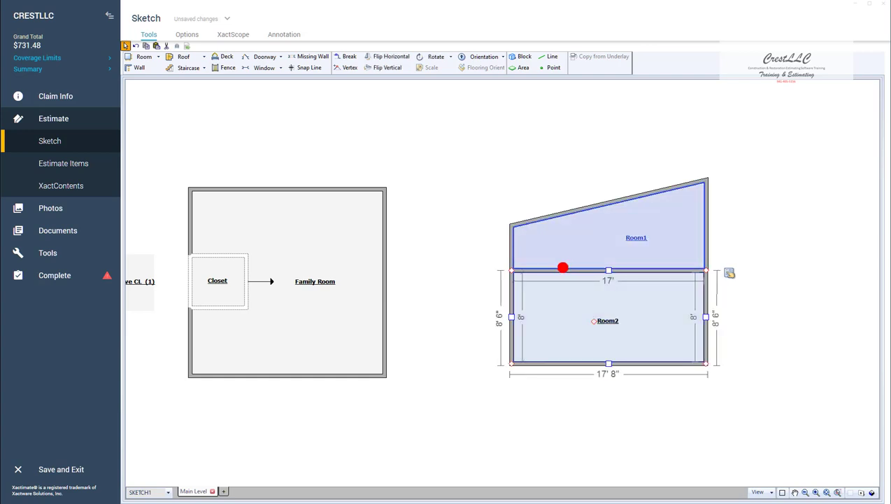
left_click_drag(573, 268, 571, 215)
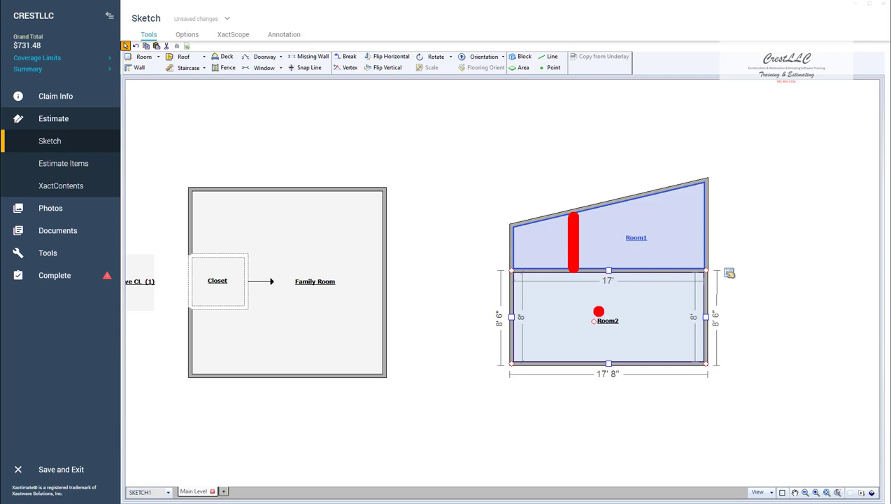
left_click(230, 284)
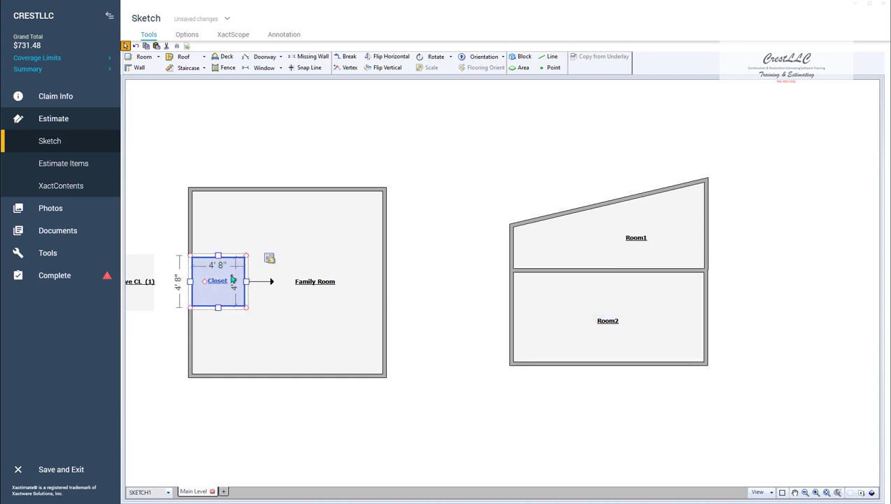
left_click(259, 250)
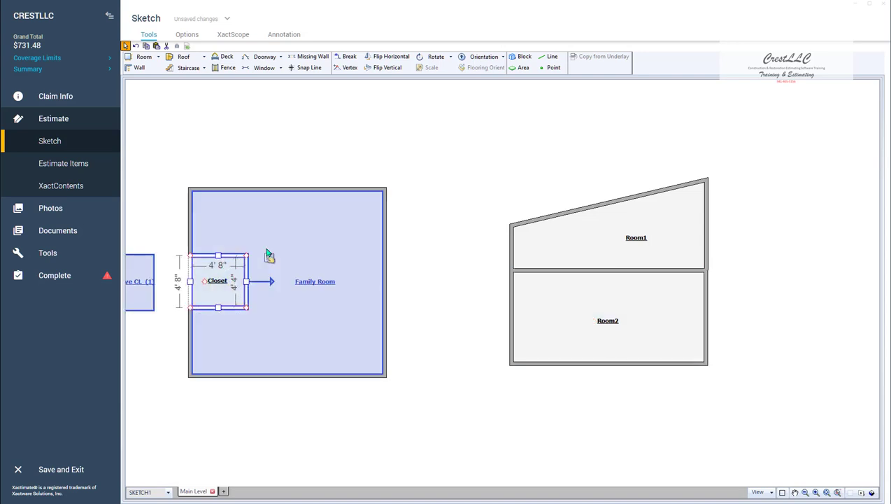
left_click(247, 276)
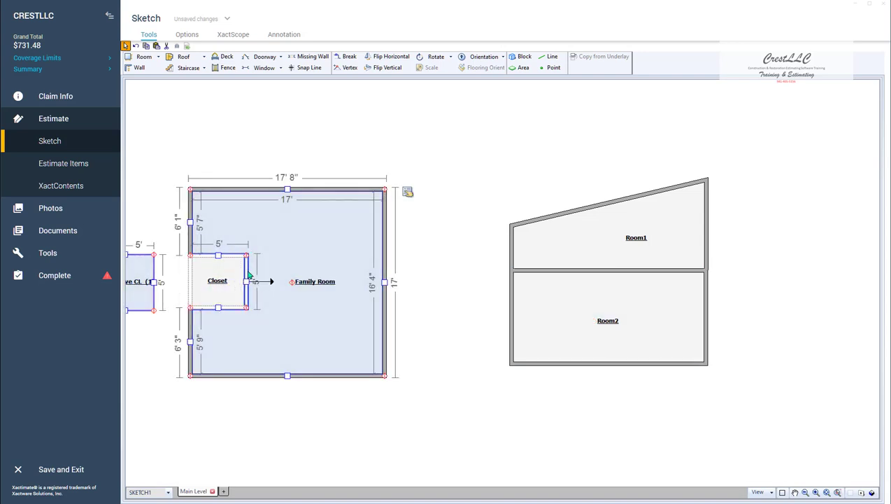
Draw a vertical wall from the dividing wall up to the sloped wall, about 4' 10" from Room1's left wall, and show the room dimensions
left_click(139, 71)
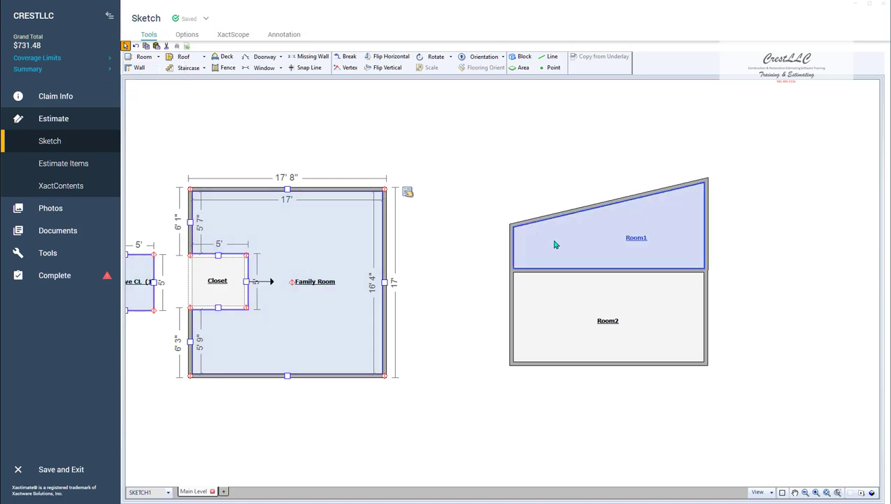
key("shift+w")
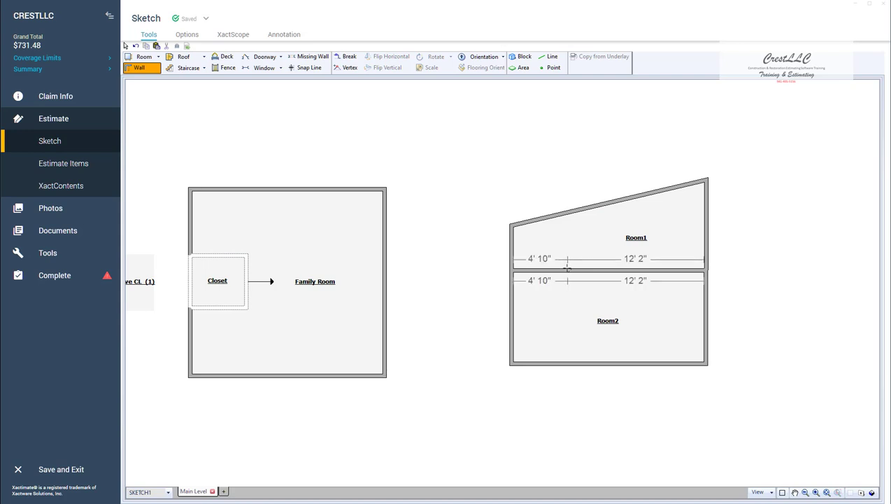
left_click(567, 268)
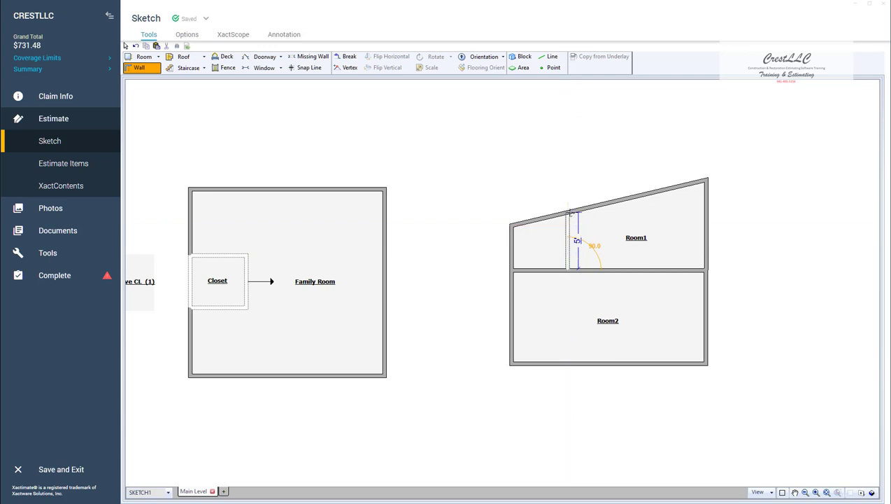
left_click(571, 212)
left_click(583, 240)
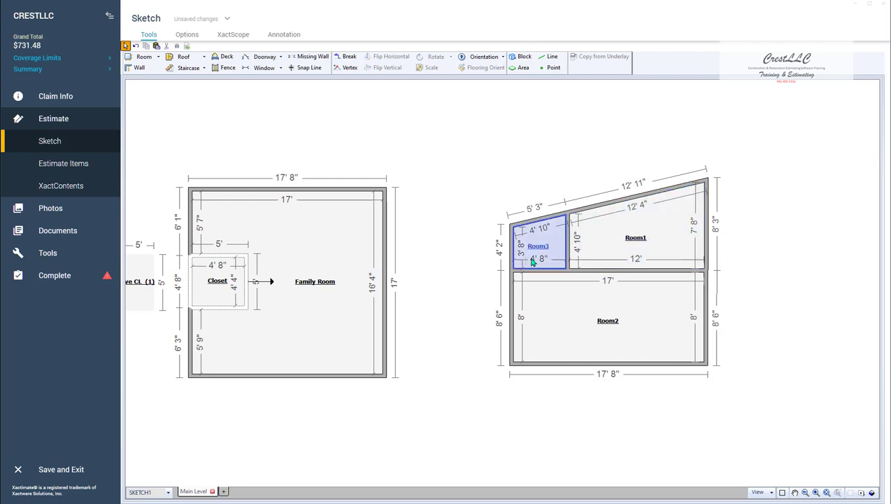
left_click(578, 259)
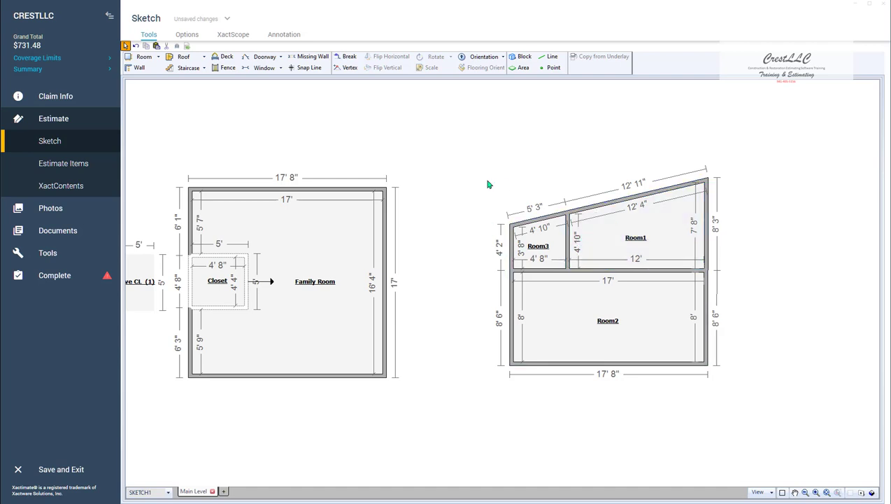
Delete the three rooms of the wall profile: Room1, Room2 and Room3
left_click_drag(490, 184, 654, 390)
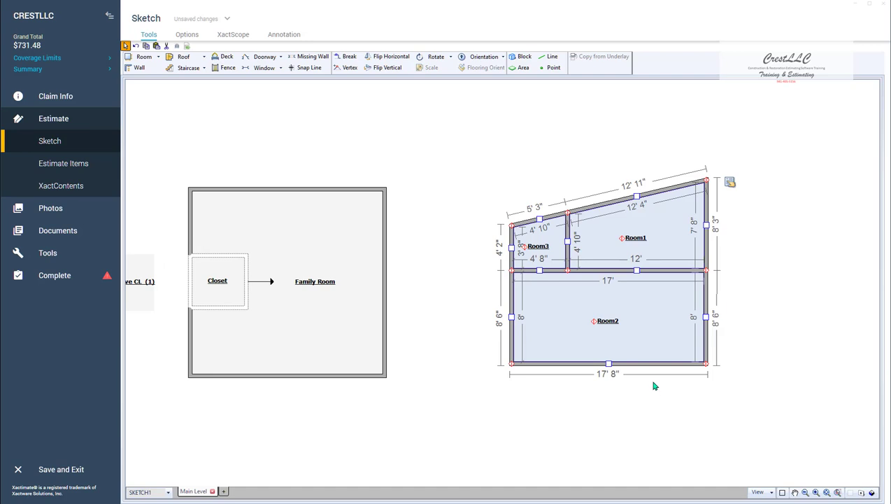
key("Delete")
Set the Tall Wall height of Area above CL to 4' 10"
left_click_drag(521, 386, 742, 357)
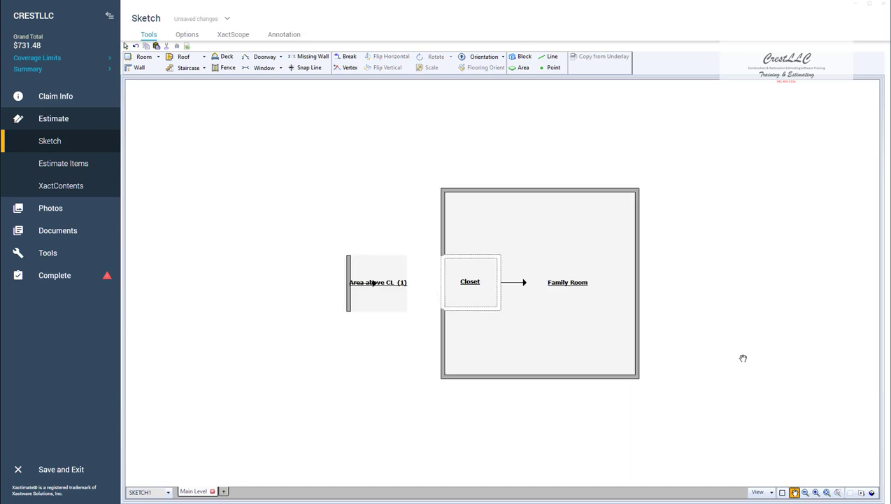
double_click(388, 301)
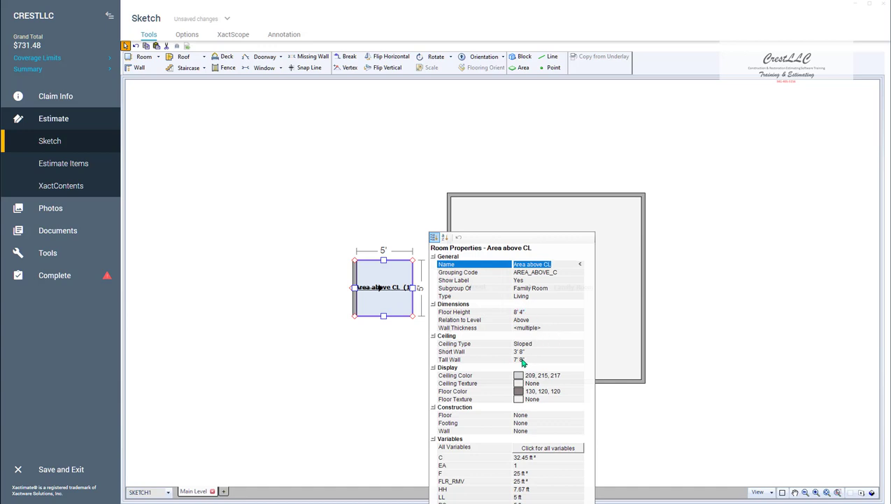
left_click(522, 360)
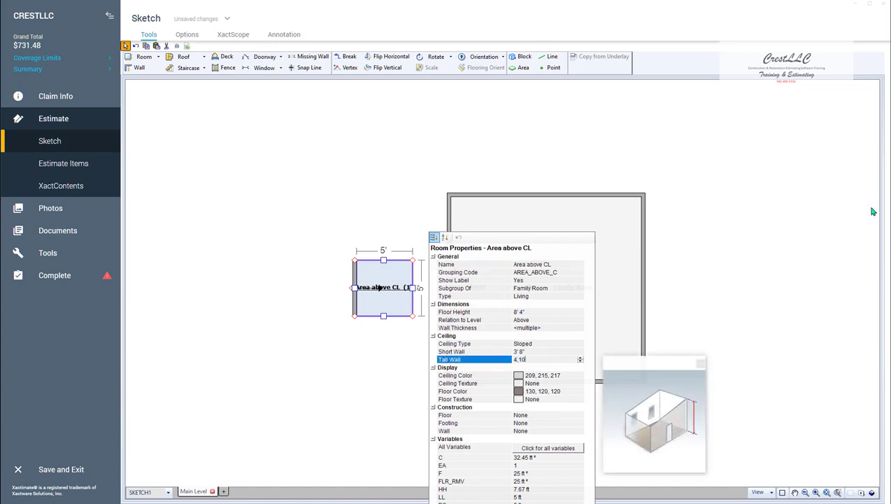
left_click(762, 201)
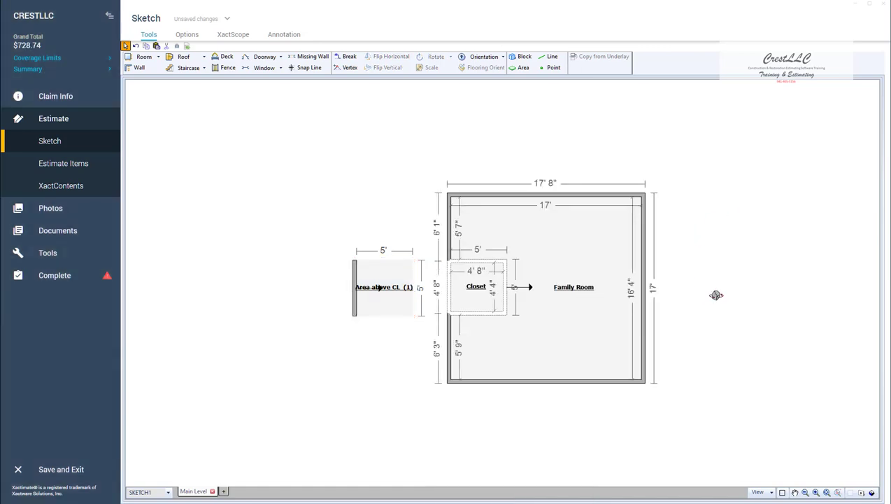
Inspect the sloped Area above CL together with the Family Room in 3D, and examine the walls around the closet in plan
mouse_move(717, 295)
left_mouse_down()
mouse_move(748, 248)
mouse_move(750, 177)
mouse_move(776, 171)
mouse_move(758, 169)
mouse_move(740, 231)
mouse_move(748, 313)
mouse_move(754, 252)
mouse_move(811, 259)
mouse_move(778, 295)
mouse_move(742, 299)
left_mouse_up()
key("Escape")
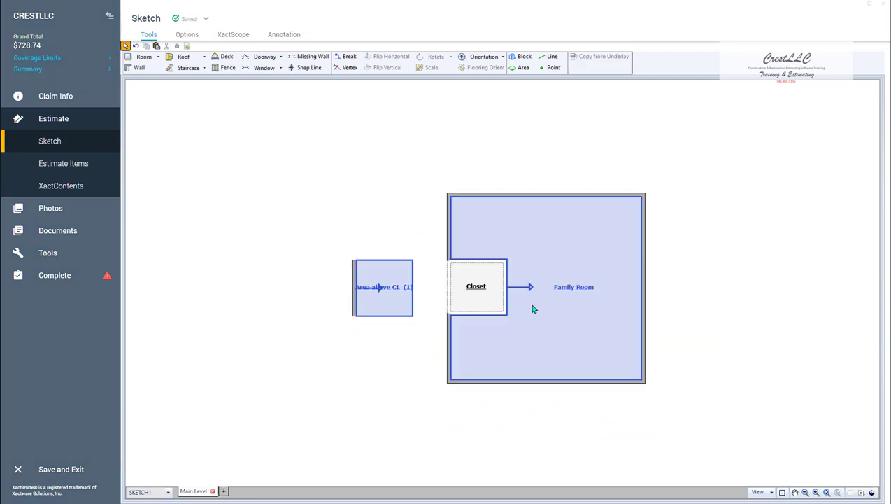
left_click(508, 292)
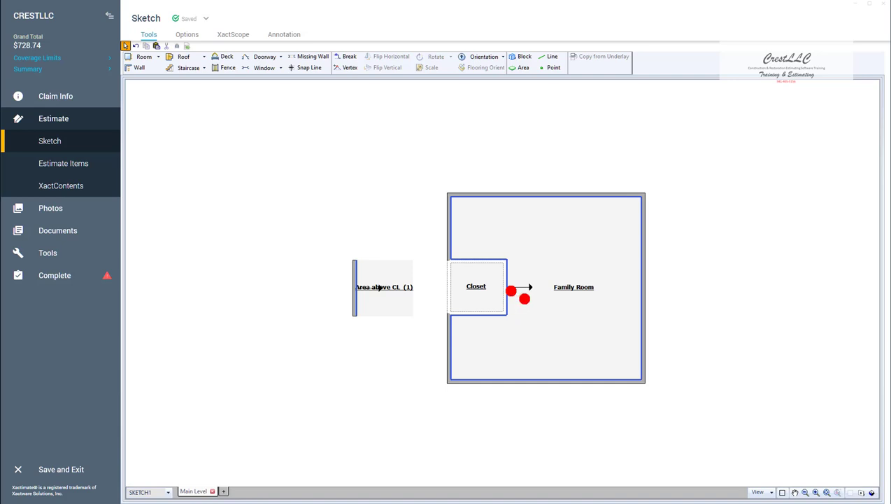
left_click(816, 338)
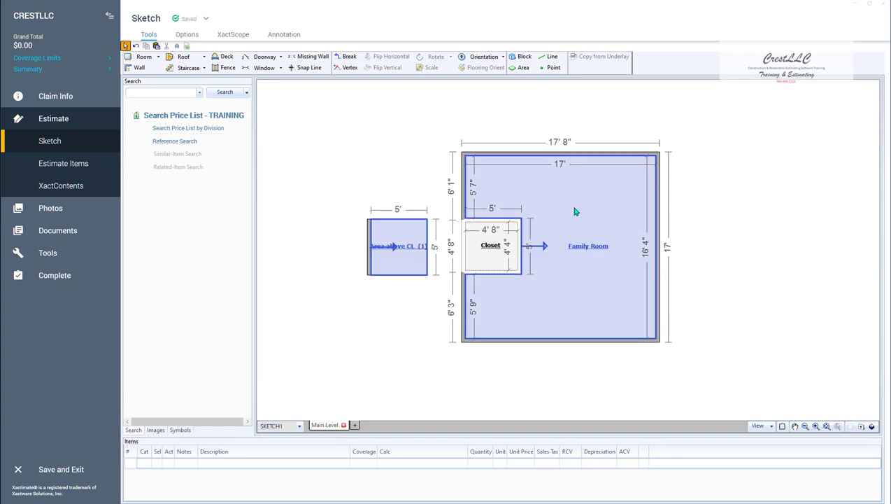
Search the price list for pntsp and pick the item Seal/prime then paint (2 coats) for placement
left_click(408, 248)
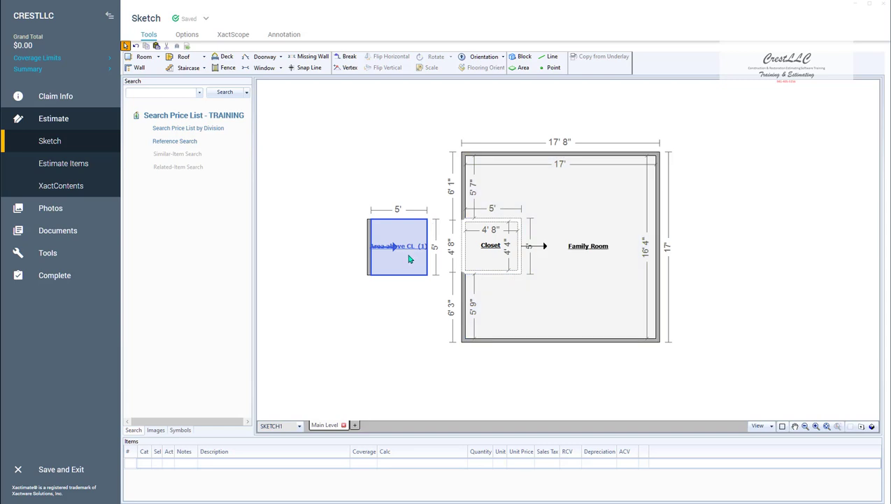
left_click(153, 93)
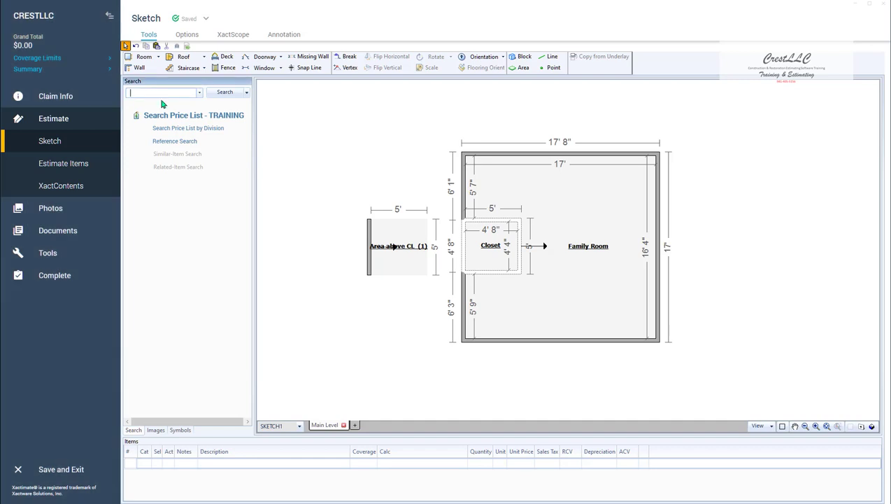
type("pri")
type("ts")
type("p")
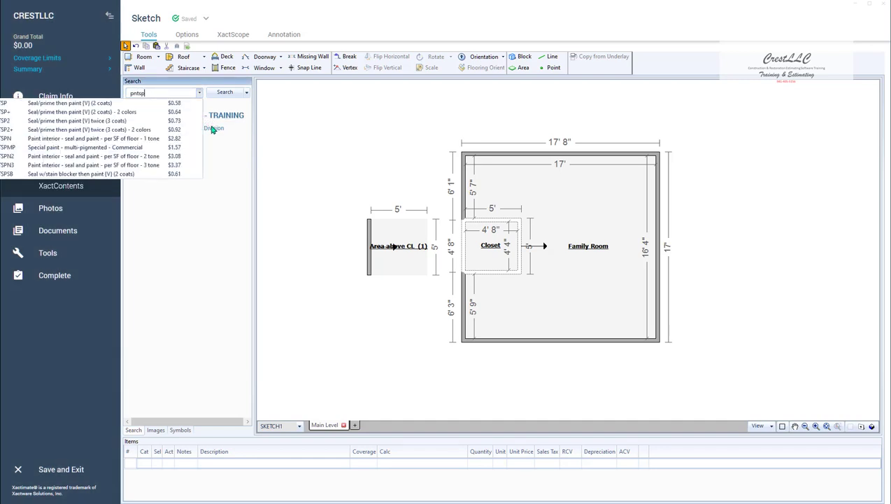
left_click(121, 104)
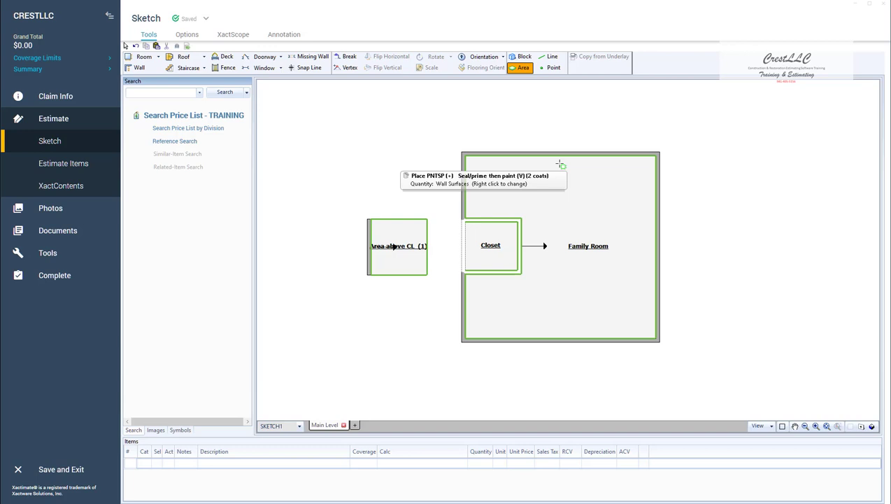
Set the PNTSP item's calculation to W and place it on the Family Room
left_click(360, 119)
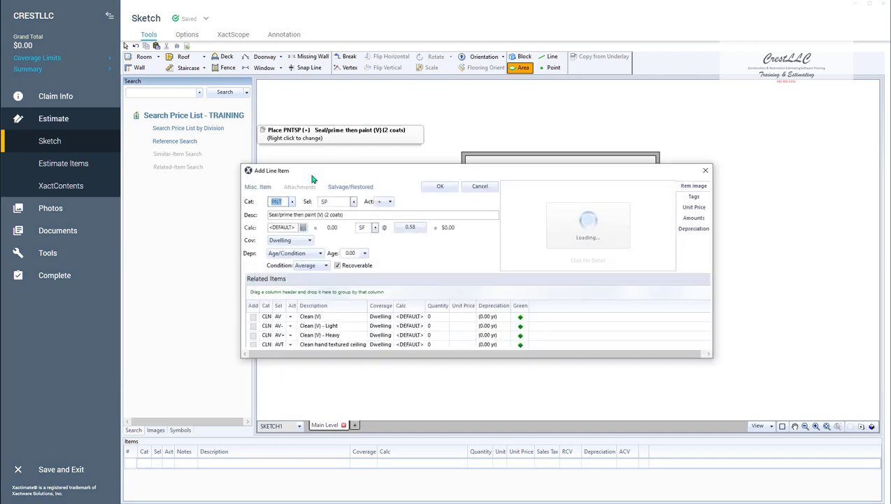
left_click(283, 227)
type("W")
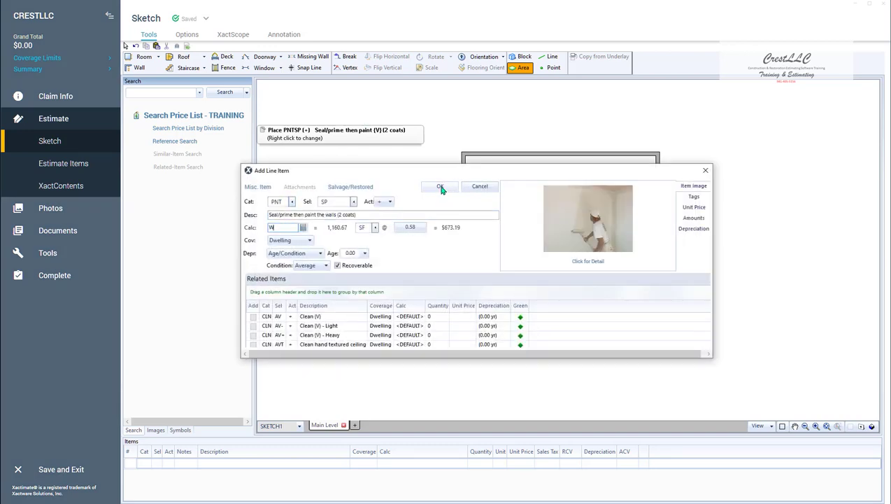
left_click(440, 188)
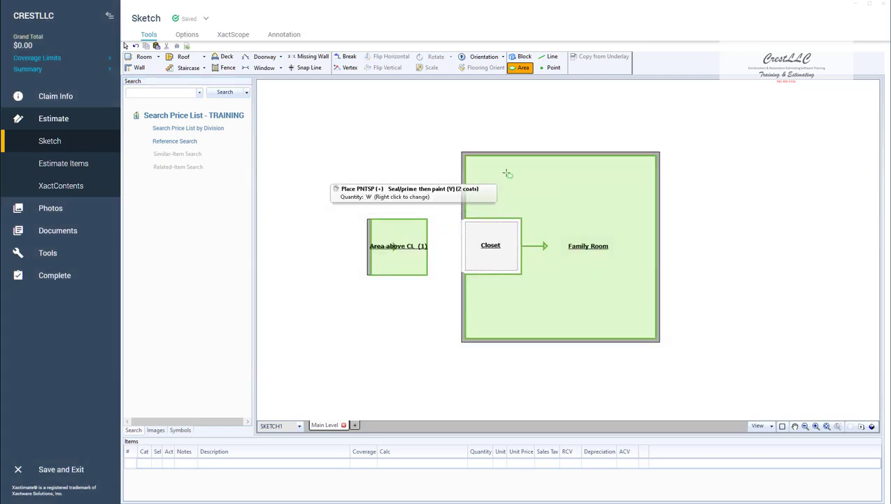
left_click(572, 185)
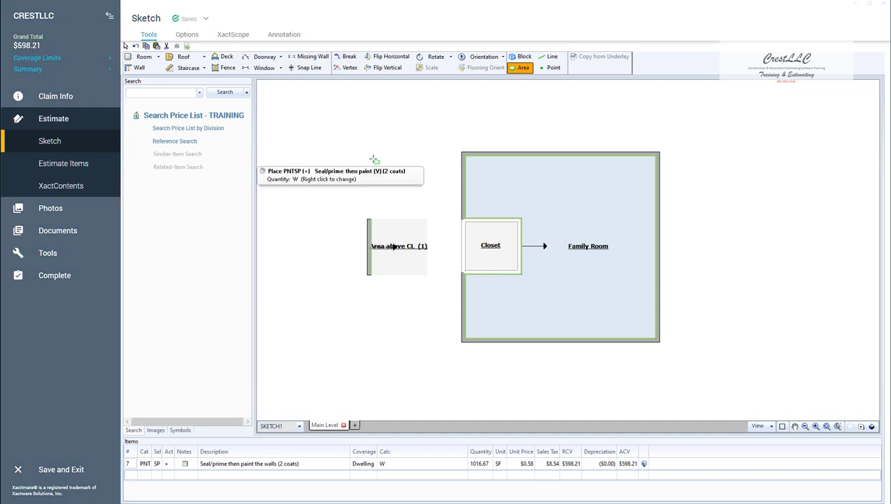
right_click(373, 162)
left_click(284, 226)
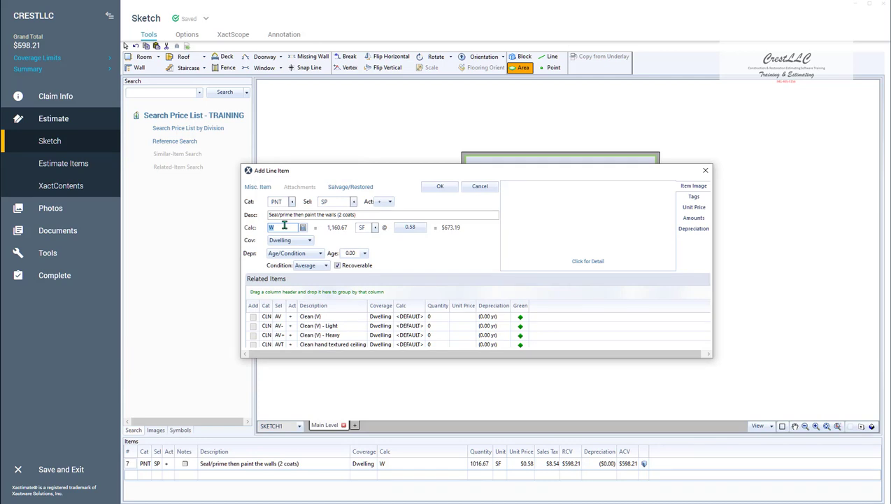
left_click(439, 188)
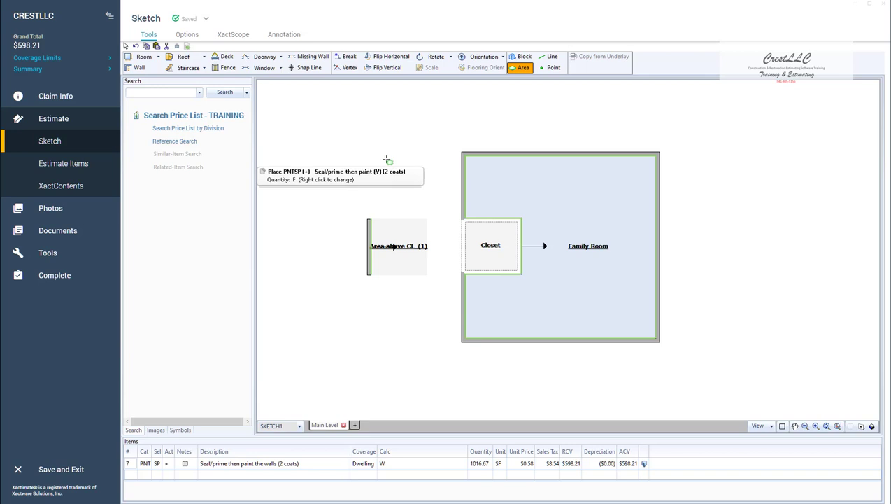
key("Escape")
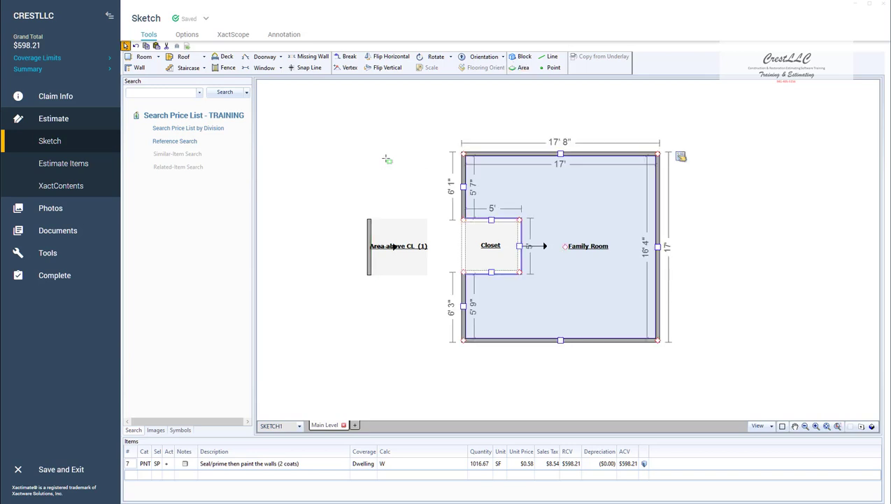
Change the calculation of the seal/prime then paint line item to W+F1
left_click(404, 466)
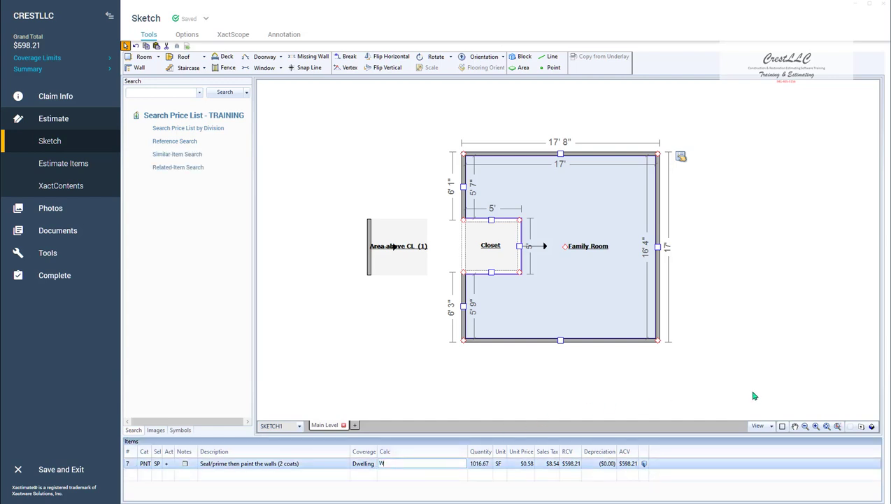
type("+F'")
left_click(388, 246)
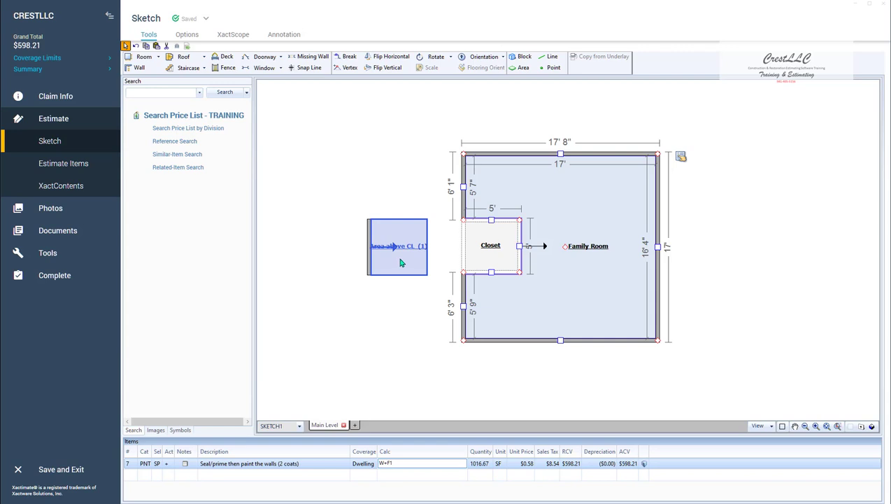
left_click(382, 315)
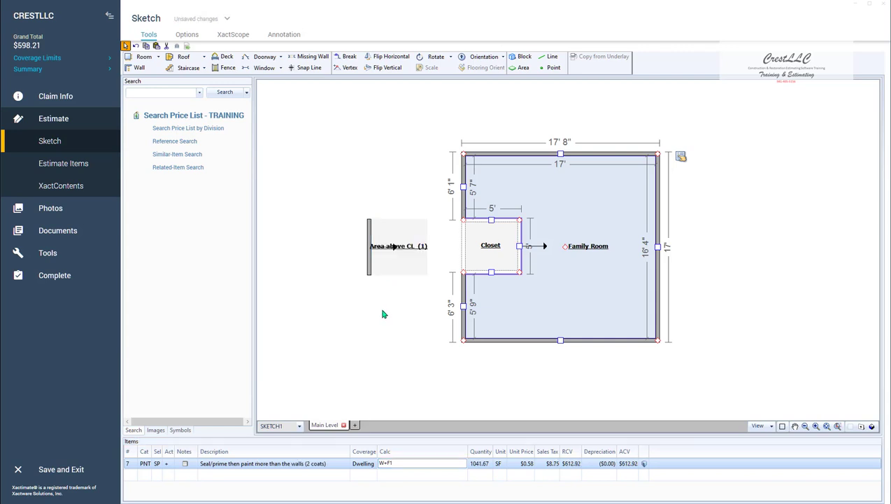
Inspect the floor surface of Area above CL beside the Family Room in the 3D view, with the ceilings out of the way
key("F3")
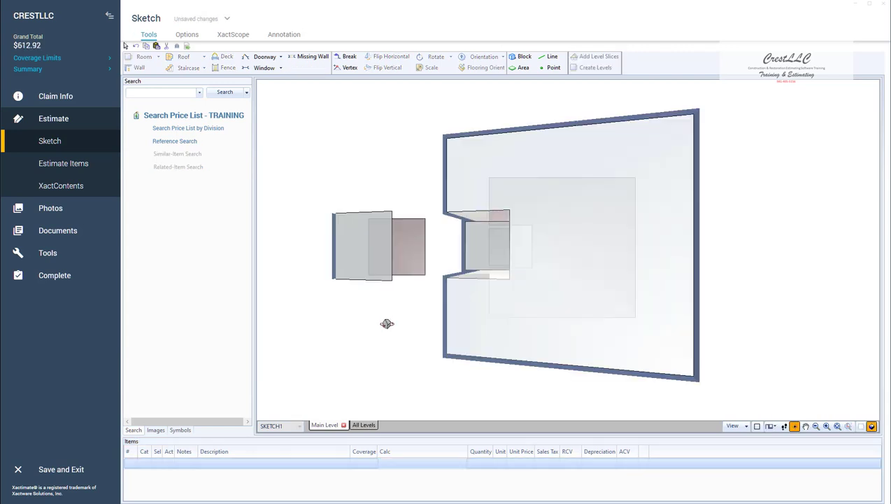
left_click(733, 425)
left_click(685, 366)
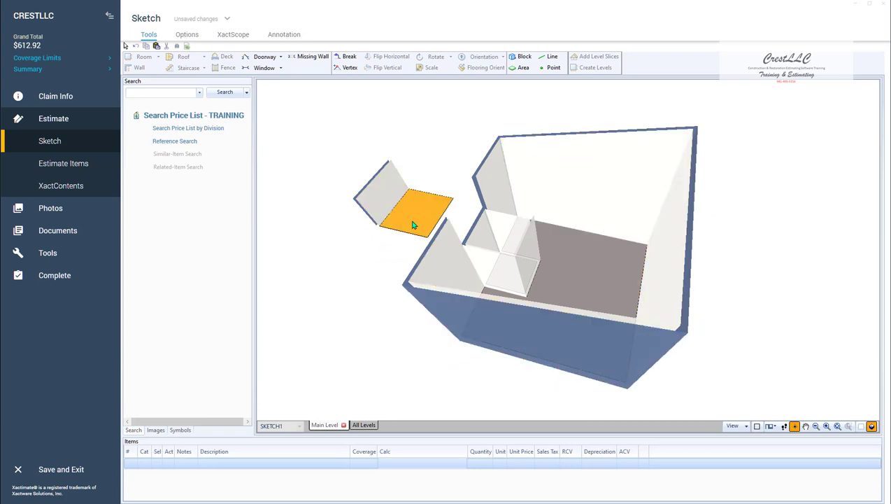
key("F3")
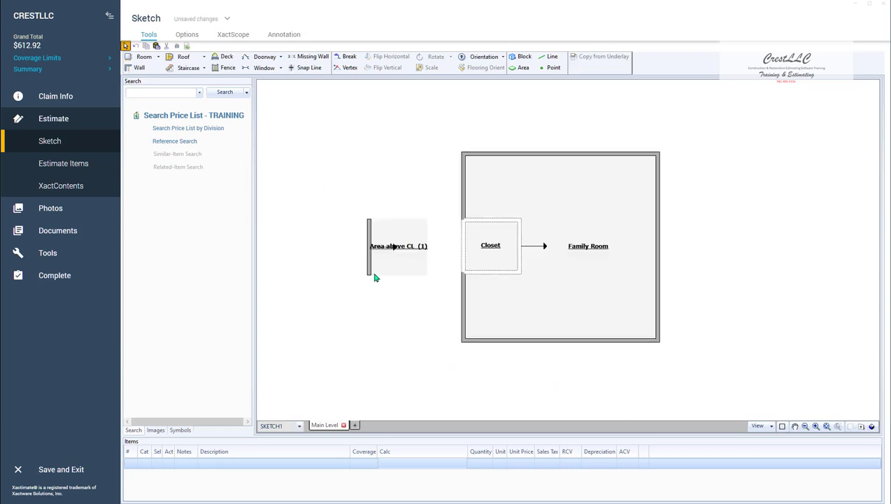
Select all rooms in the sketch, search the price list for pntp and pick Paint (V) - one coat for placement
key("ctrl+a")
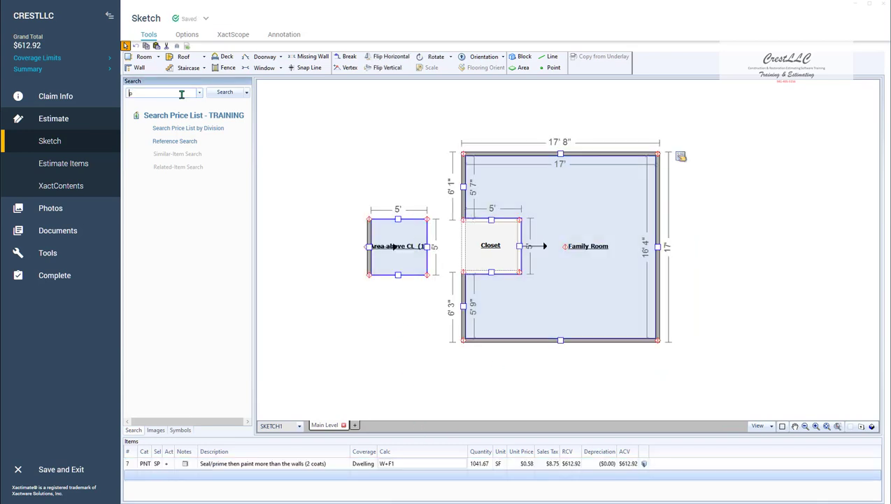
left_click(181, 91)
type("pri")
type("tp")
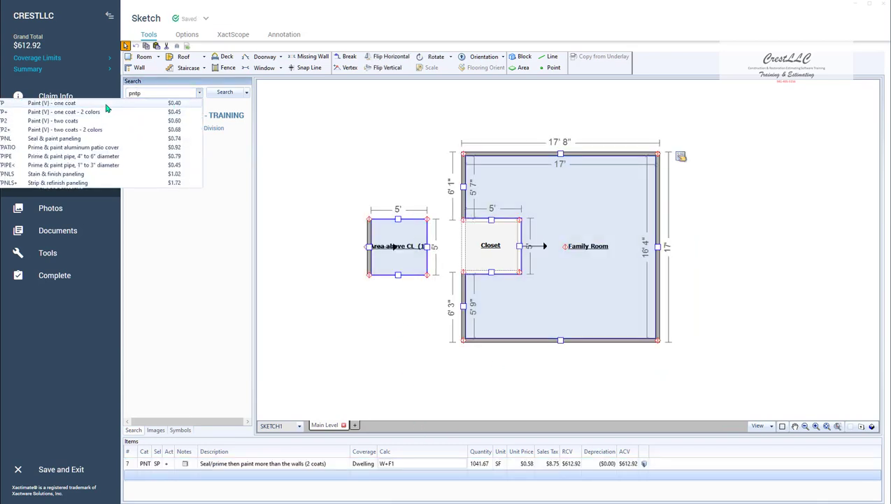
left_click(112, 112)
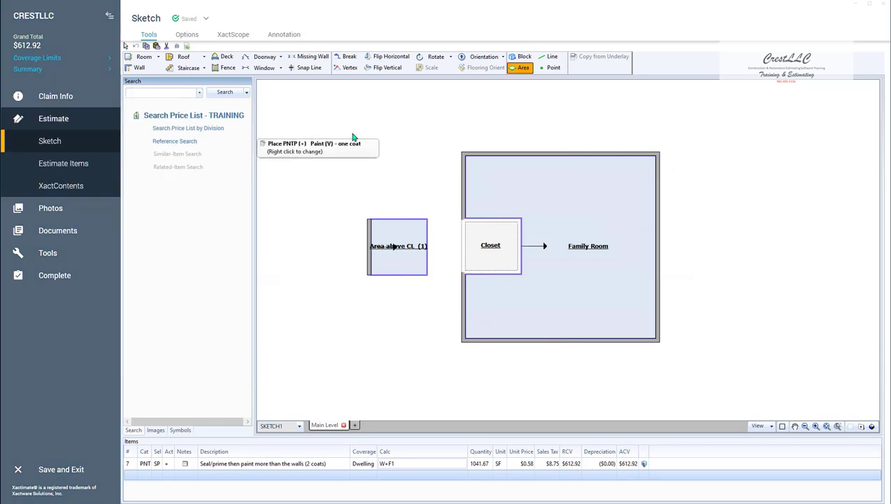
Set the PNTP item's calculation to C and place it on the Family Room
left_click(353, 132)
left_click(289, 227)
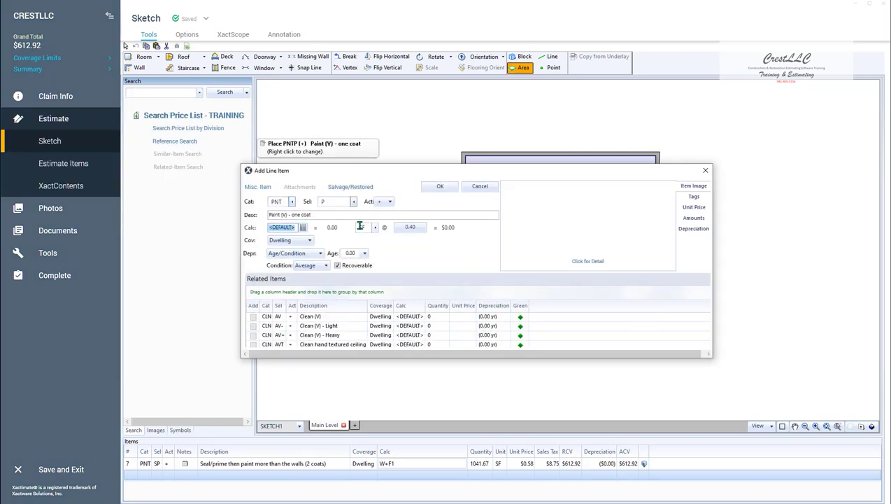
left_click(438, 187)
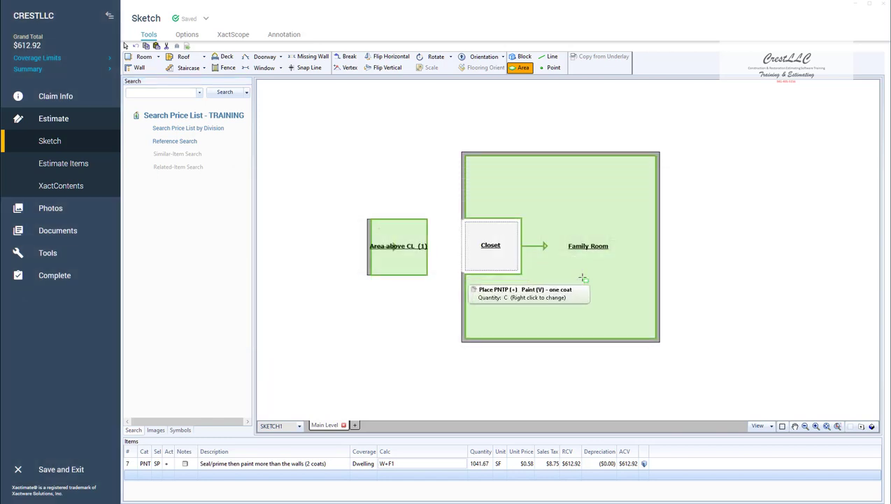
left_click(583, 278)
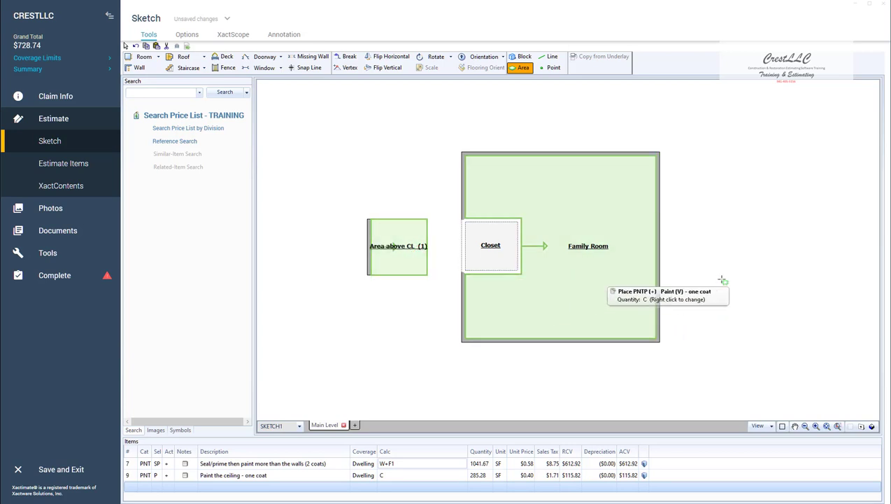
key("Escape")
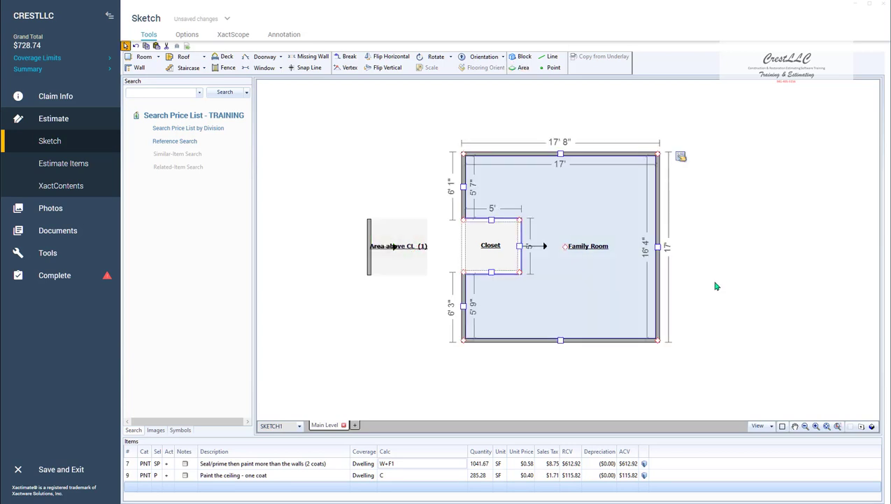